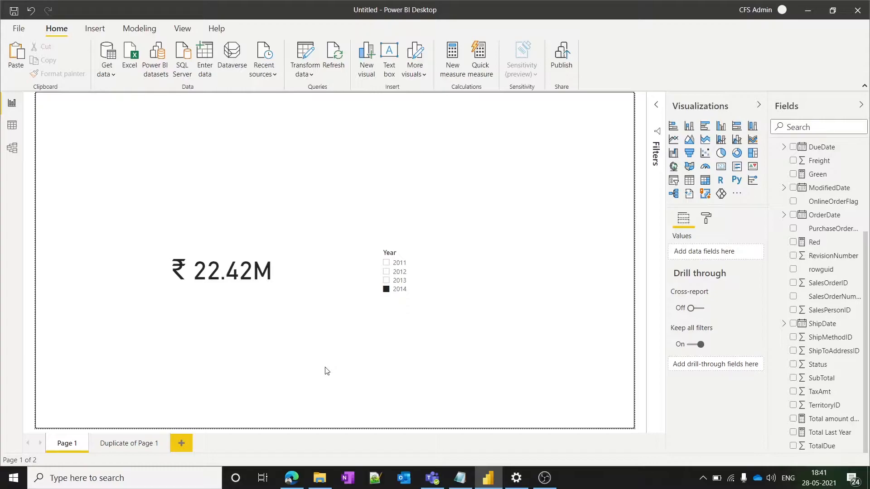
Filter the total amount card on Page 1 to the year 2013.
{"action": "left_click", "coordinate": [233, 294]}
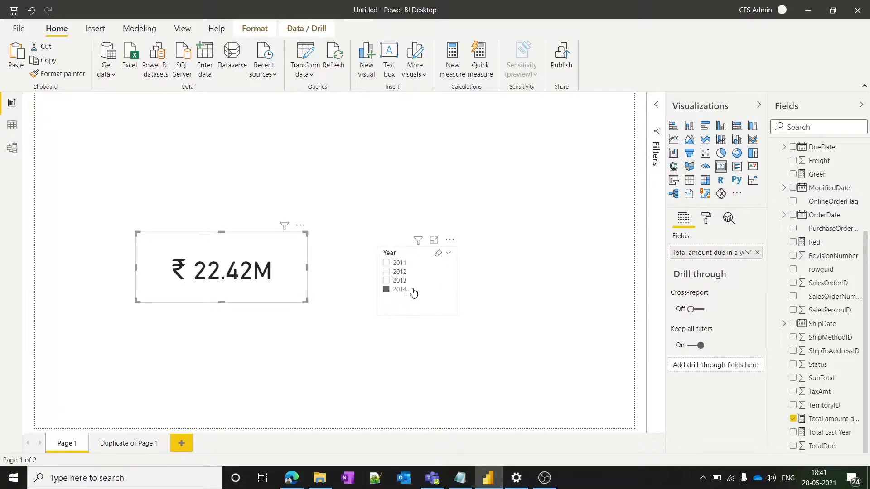
{"action": "left_click", "coordinate": [387, 283]}
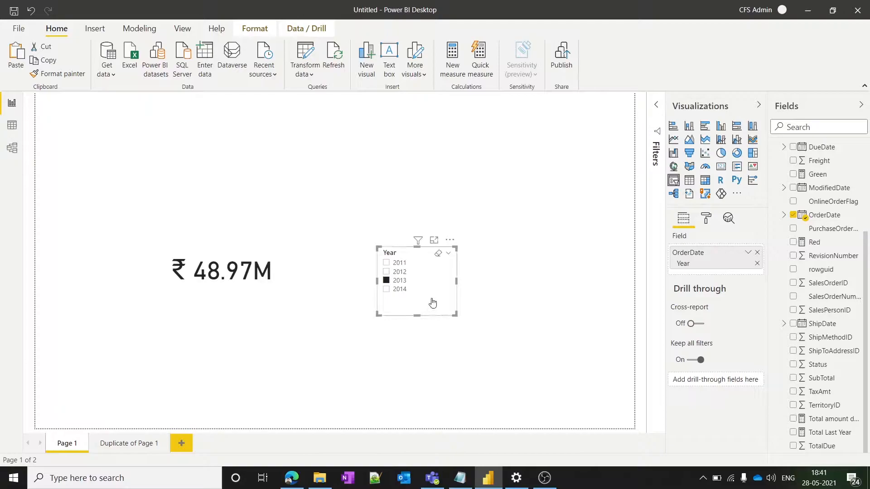
{"action": "left_click", "coordinate": [512, 306]}
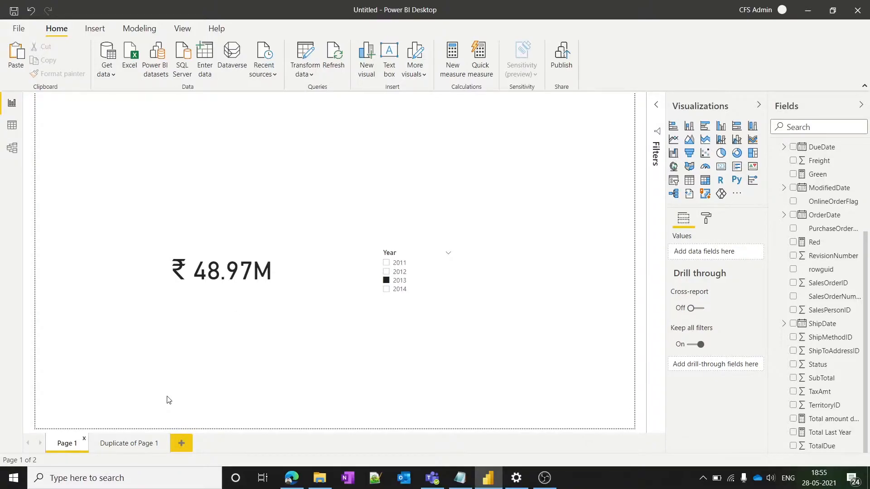
On Duplicate of Page 1, switch the Year slicer between 2013 and 2014 to compare the KPI indicator and monthly bars.
{"action": "left_click", "coordinate": [134, 445]}
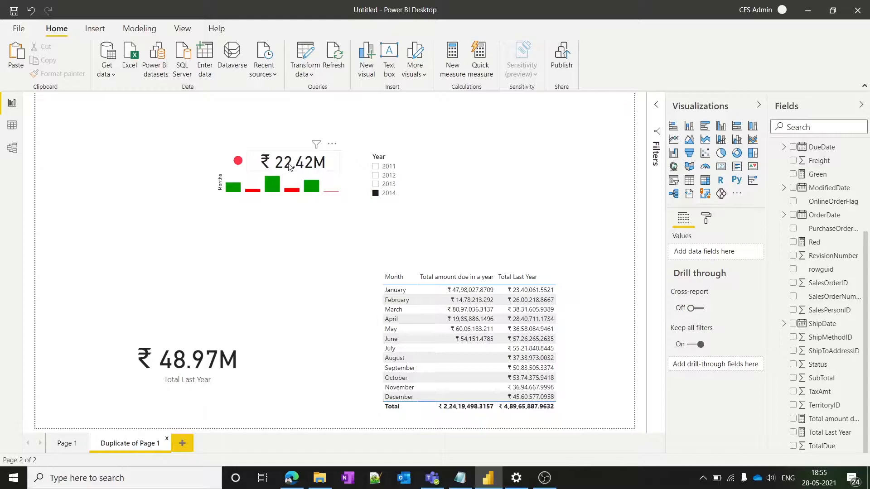
{"action": "left_click", "coordinate": [376, 184]}
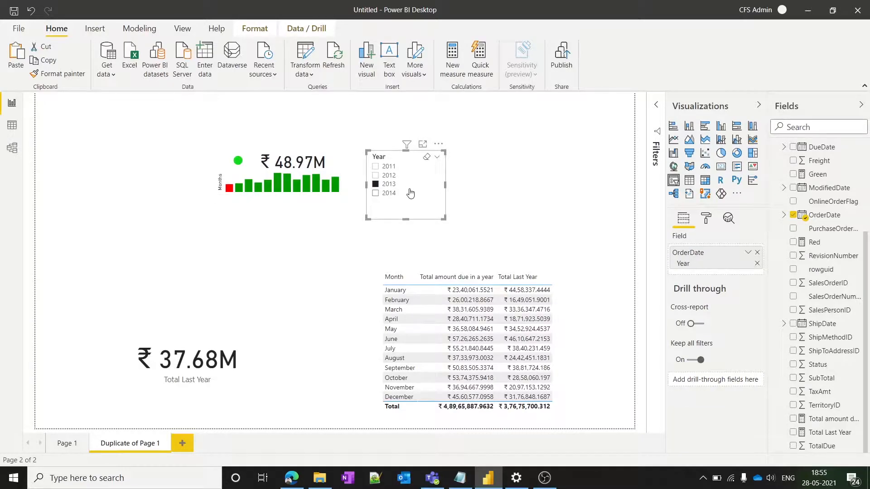
{"action": "left_click", "coordinate": [376, 193]}
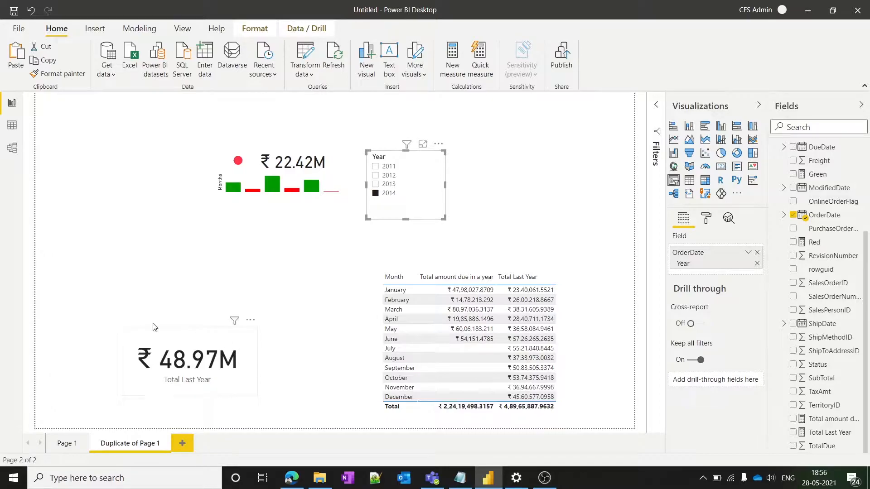
{"action": "left_click", "coordinate": [376, 184]}
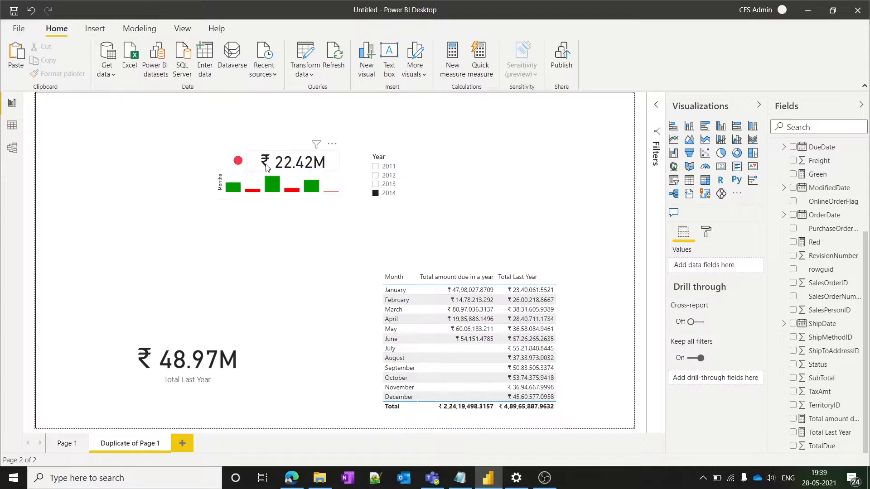
{"action": "mouse_move", "coordinate": [242, 164]}
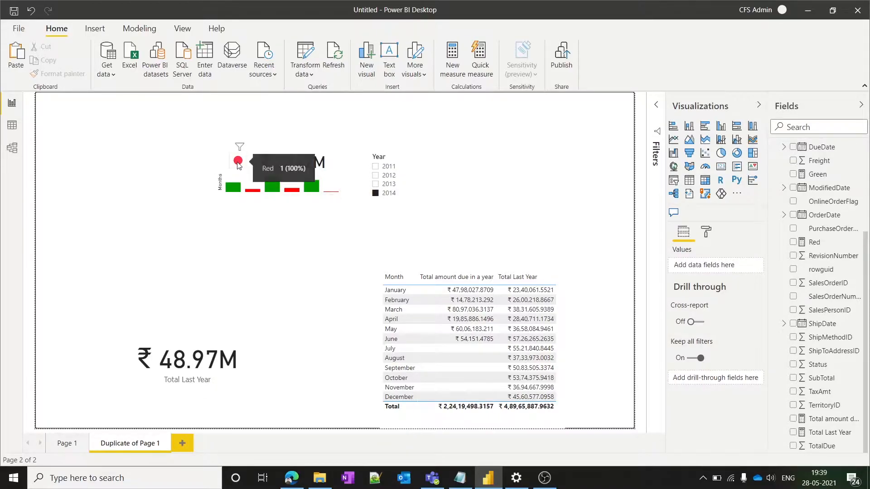
{"action": "left_click", "coordinate": [375, 194]}
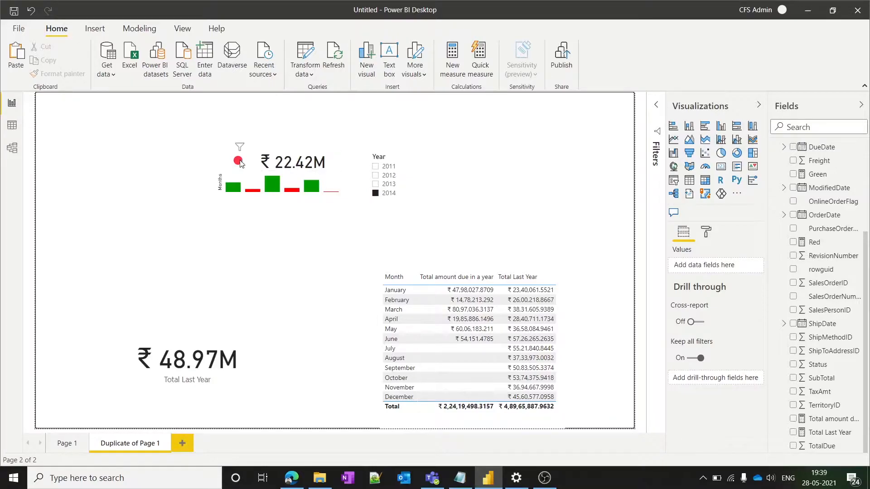
{"action": "left_click", "coordinate": [376, 184]}
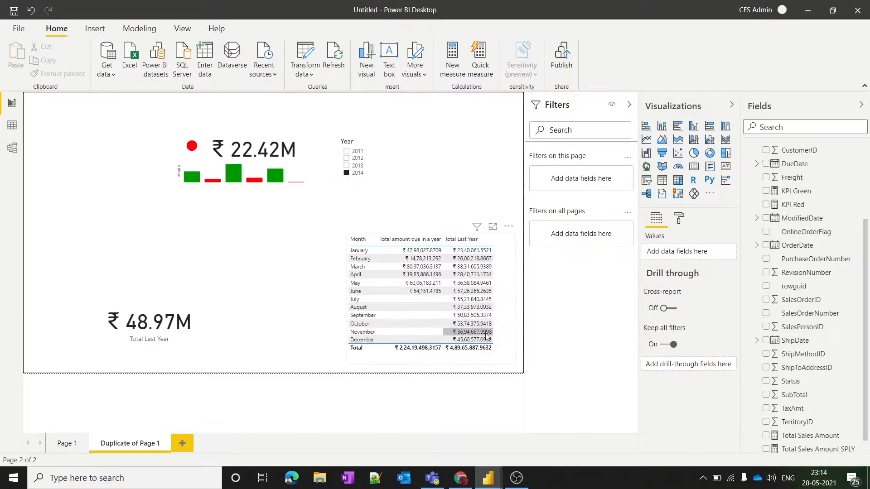
Compare the January and February amounts with last year's in the monthly table, alongside the coloured bars.
{"action": "left_click", "coordinate": [347, 166]}
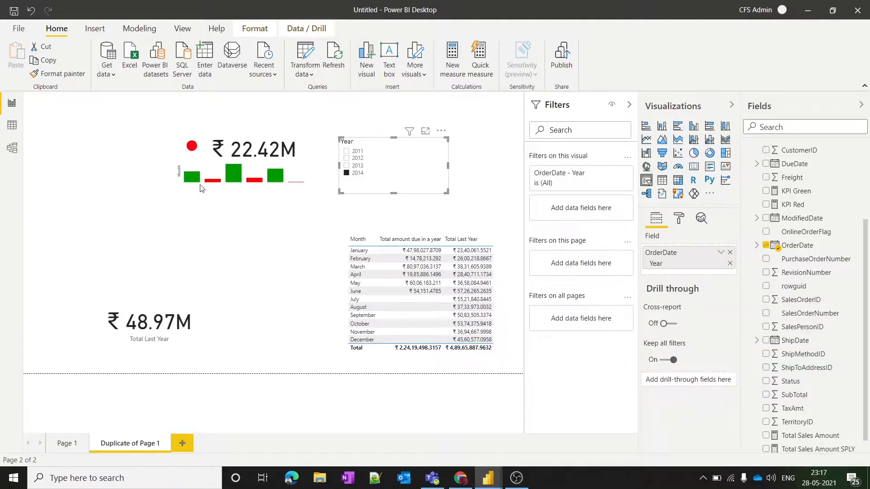
{"action": "mouse_move", "coordinate": [191, 183]}
{"action": "left_click", "coordinate": [426, 260]}
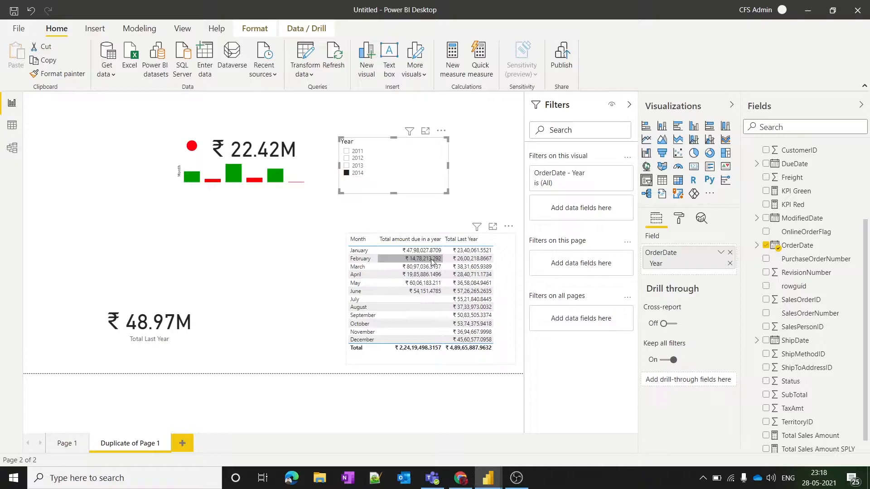
{"action": "left_click", "coordinate": [451, 261]}
{"action": "key", "text": "Up"}
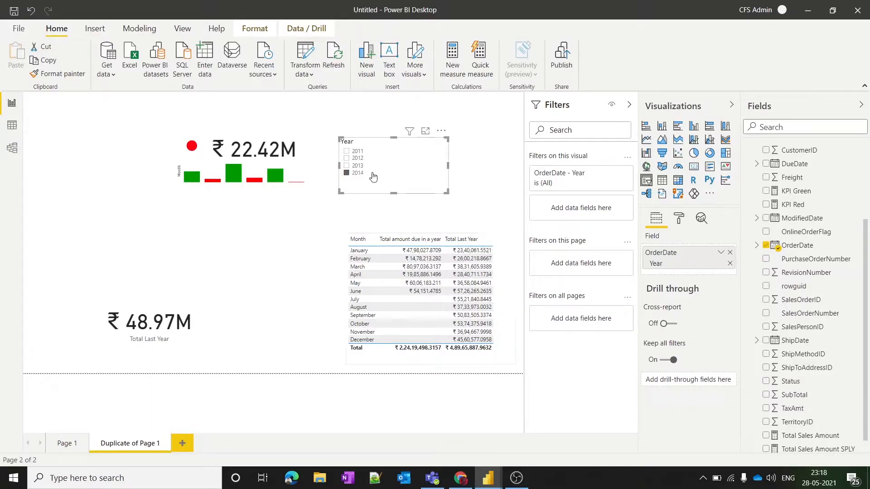
{"action": "left_click", "coordinate": [464, 262]}
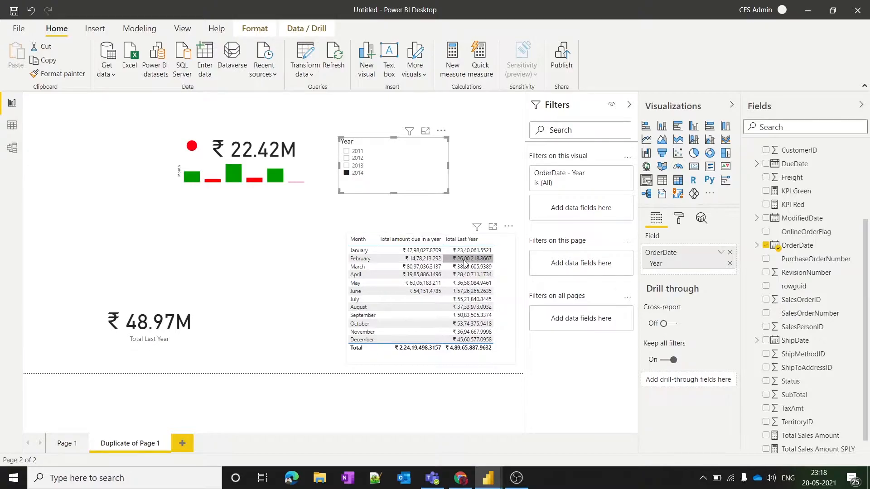
{"action": "left_click", "coordinate": [431, 251]}
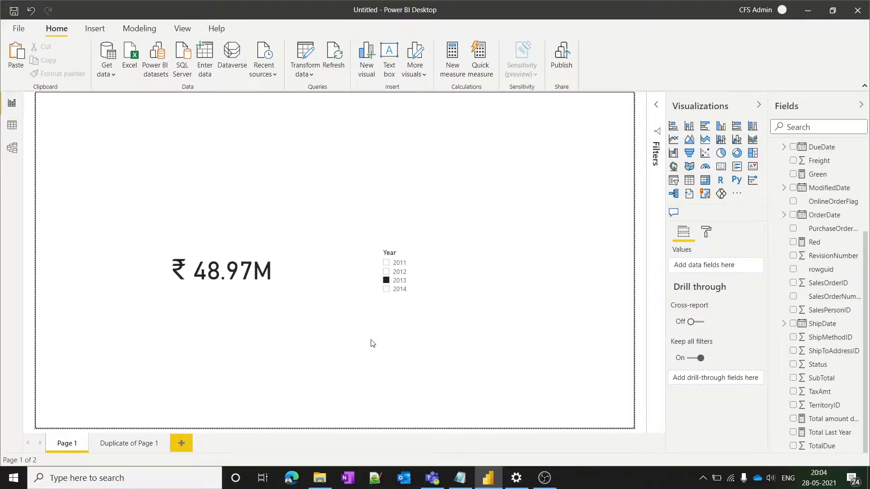
On Page 1, examine the formula of the card's Total amount due in a year measure.
{"action": "left_click", "coordinate": [247, 300]}
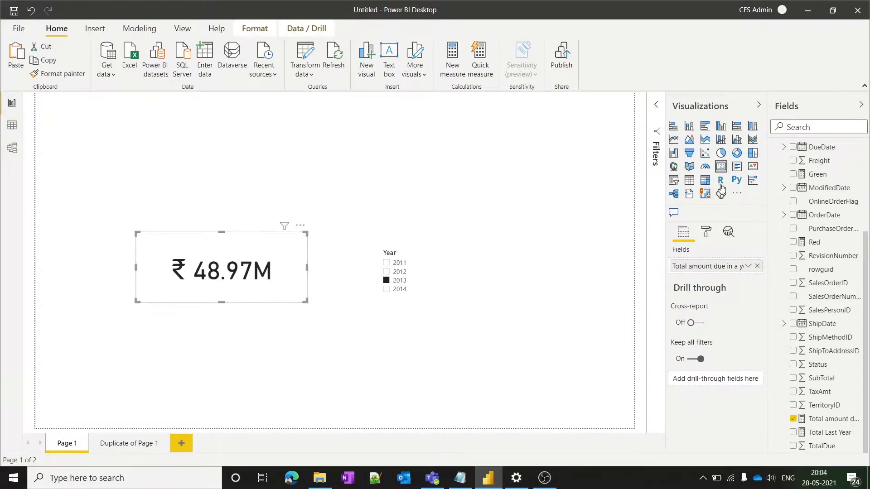
{"action": "left_click", "coordinate": [824, 418]}
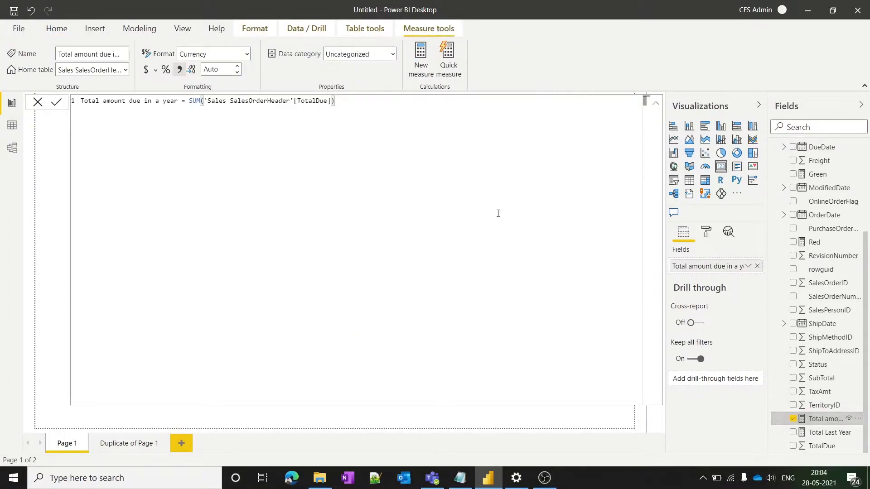
{"action": "left_click", "coordinate": [655, 103]}
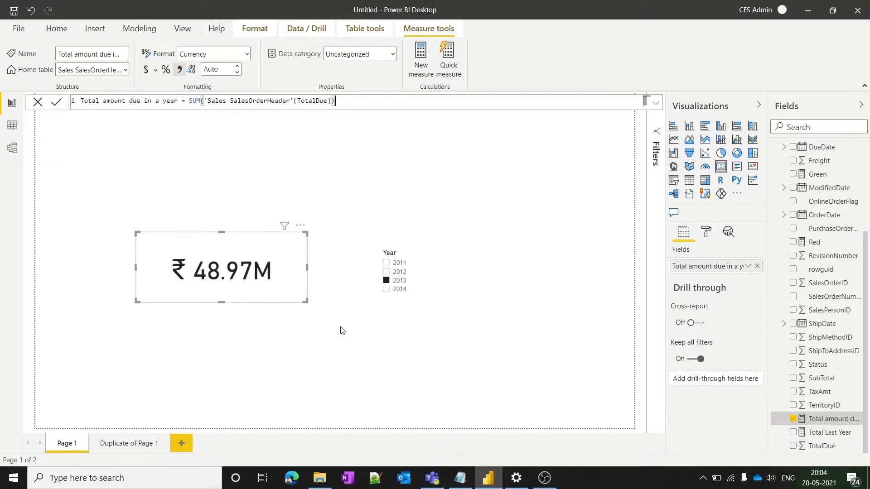
Set the Year slicer on Page 1 to 2014 and deselect the slicer.
{"action": "left_click", "coordinate": [437, 295]}
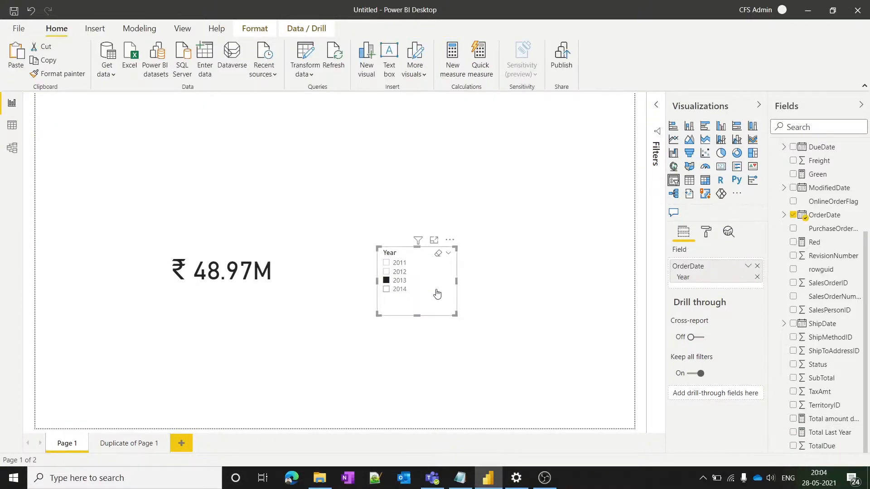
{"action": "left_click", "coordinate": [389, 292]}
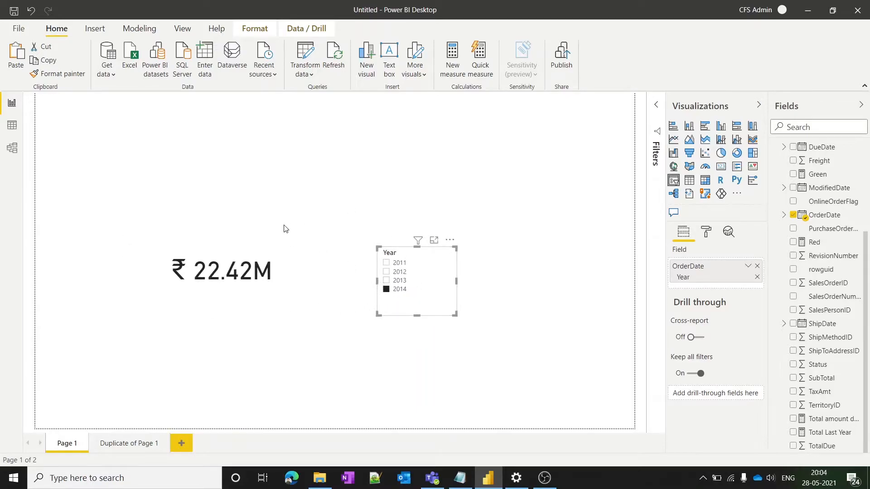
{"action": "left_click", "coordinate": [304, 226]}
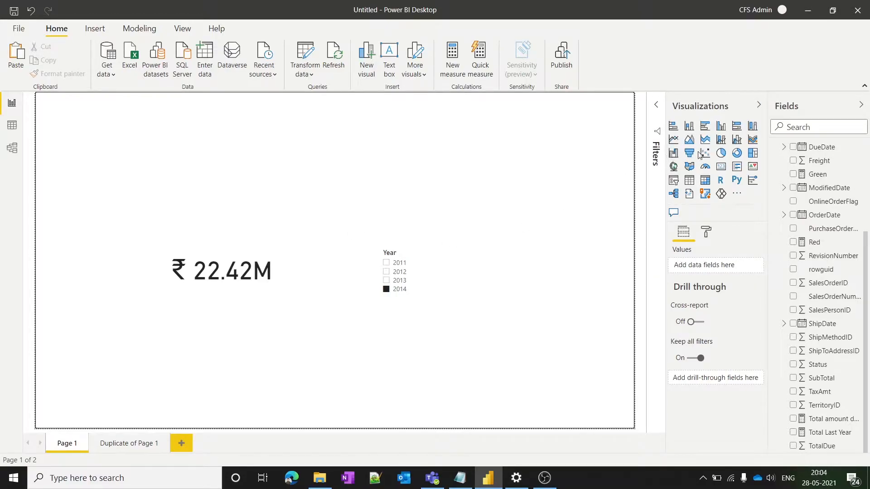
Add an empty pie chart to the right of the Year slicer and move the slicer closer to the card.
{"action": "left_click", "coordinate": [721, 154]}
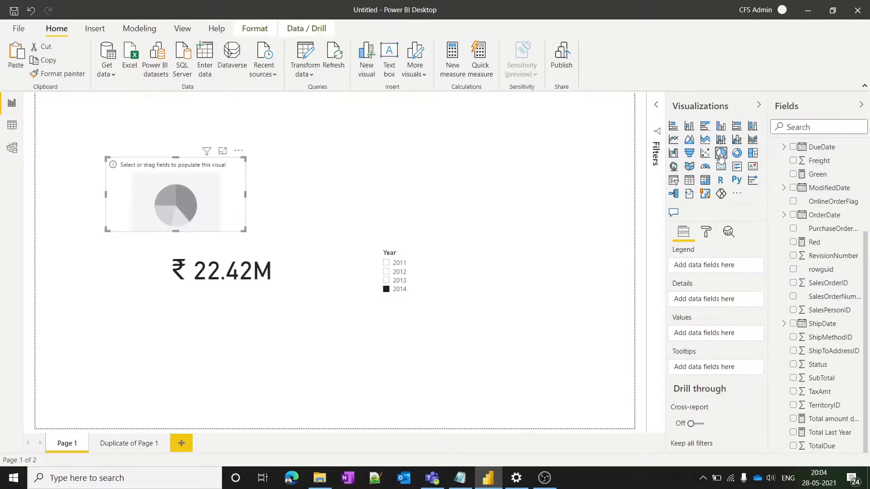
{"action": "left_click_drag", "start_coordinate": [176, 175], "coordinate": [516, 252]}
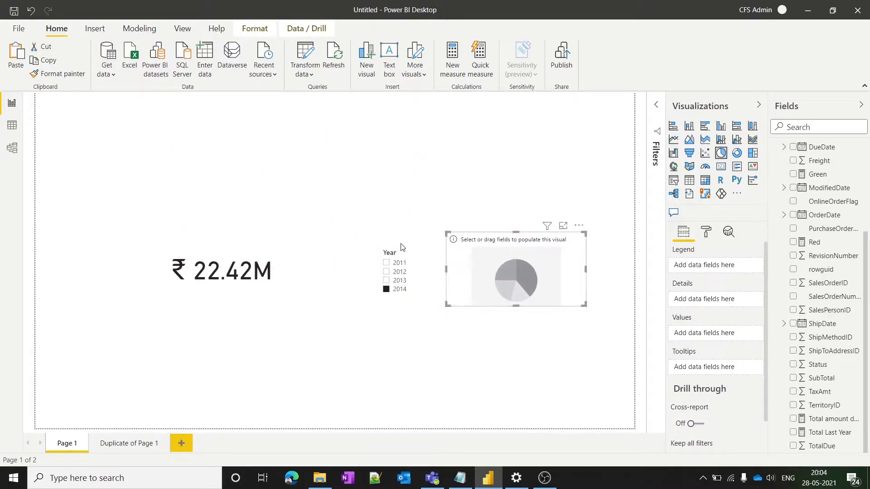
{"action": "left_click_drag", "start_coordinate": [411, 253], "coordinate": [330, 244]}
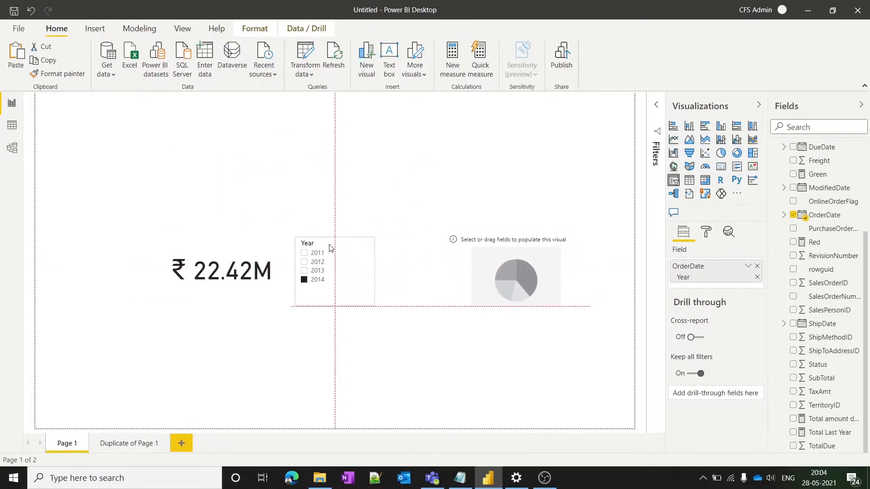
{"action": "left_click", "coordinate": [389, 286]}
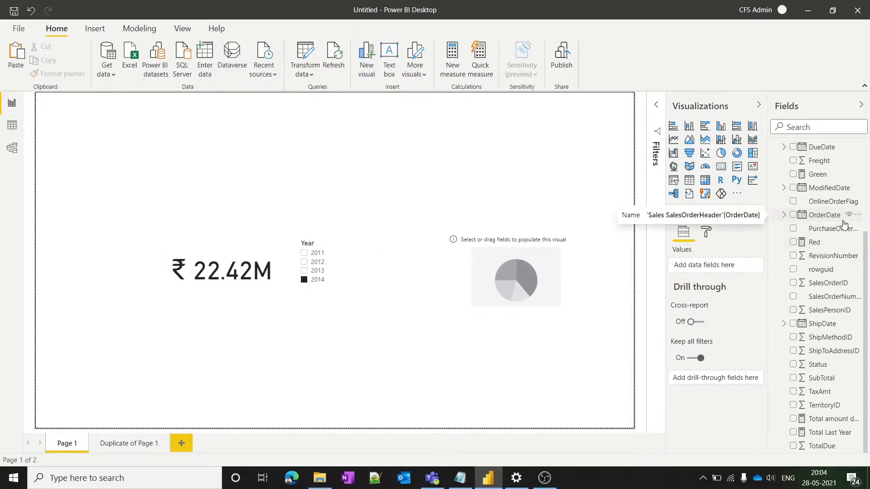
Examine the formulas of the Green and Red measures that compare the yearly amount with the same period last year.
{"action": "scroll", "coordinate": [845, 227], "scroll_direction": "up", "scroll_amount": 3}
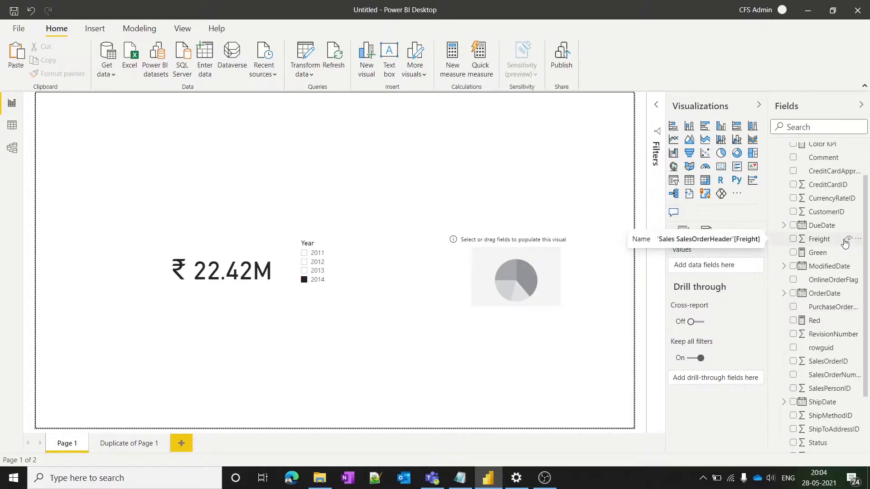
{"action": "left_click", "coordinate": [828, 256]}
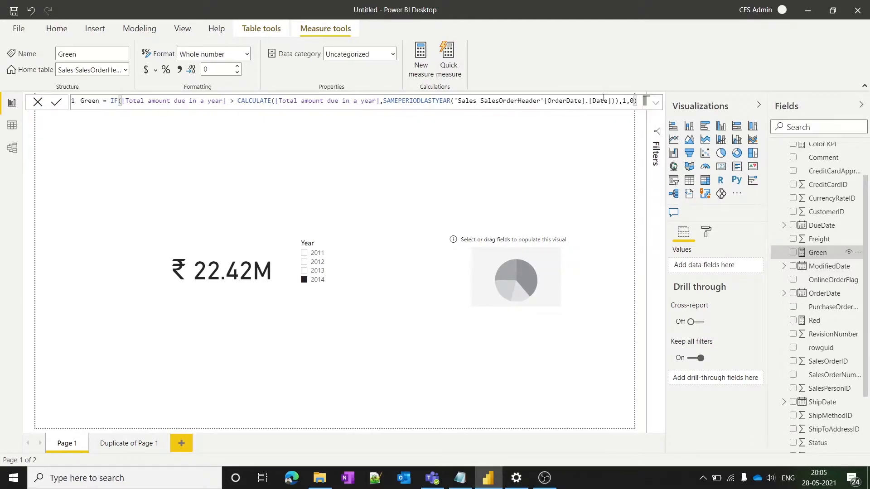
{"action": "left_click", "coordinate": [811, 321]}
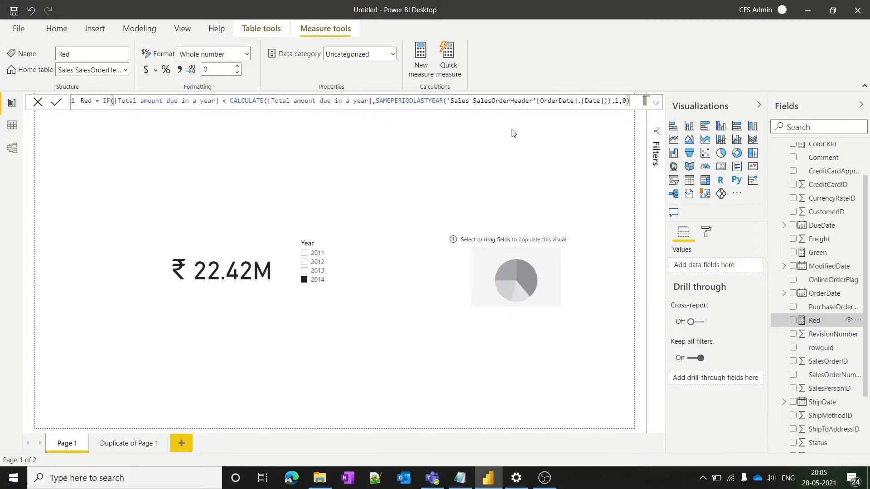
{"action": "left_click", "coordinate": [591, 269]}
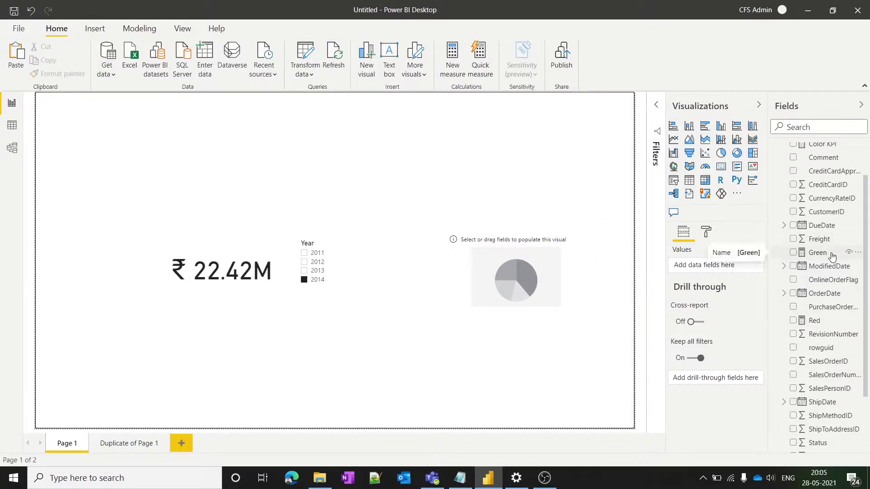
Add the Green and Red measures as the pie chart's values.
{"action": "left_click", "coordinate": [526, 271]}
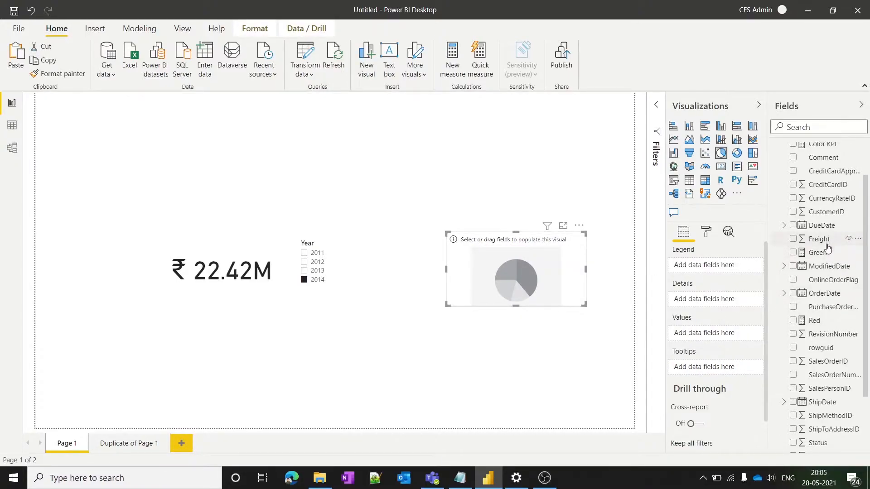
{"action": "left_click_drag", "start_coordinate": [827, 253], "coordinate": [716, 332]}
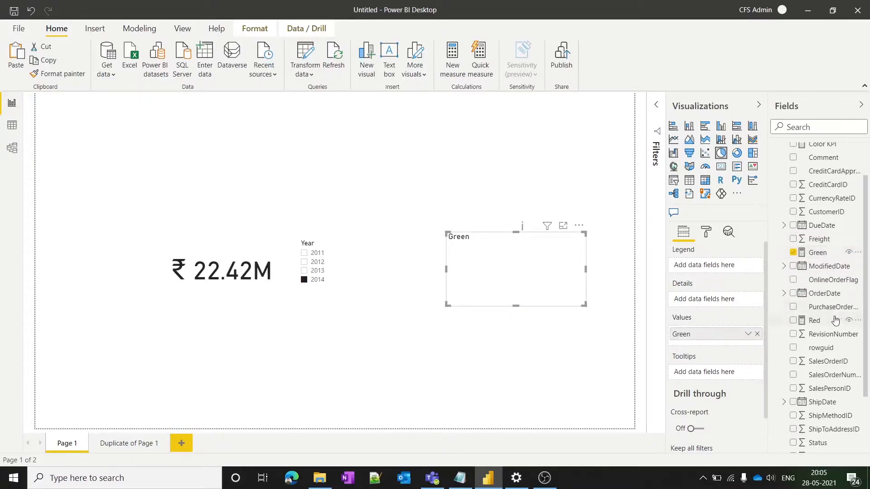
{"action": "left_click_drag", "start_coordinate": [834, 320], "coordinate": [715, 343]}
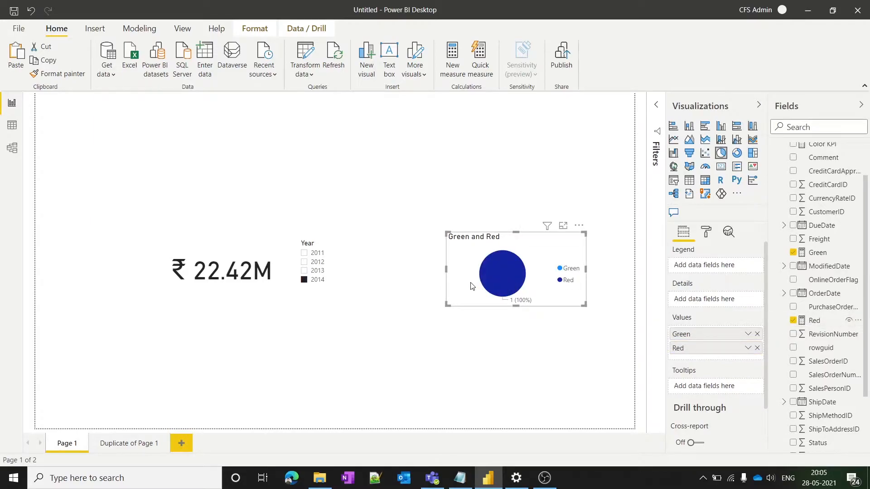
Turn off the pie chart's legend, detail labels, title and background.
{"action": "left_click", "coordinate": [706, 232]}
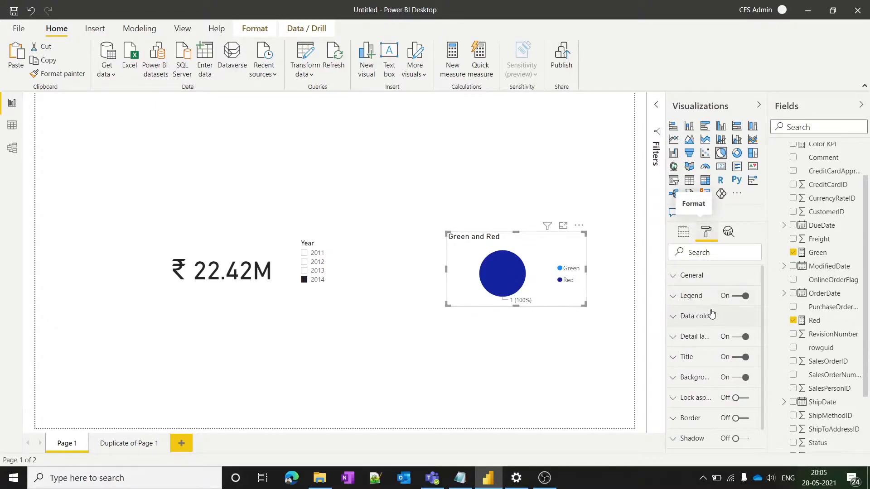
{"action": "left_click", "coordinate": [743, 295]}
{"action": "left_click", "coordinate": [746, 336]}
{"action": "left_click", "coordinate": [745, 358]}
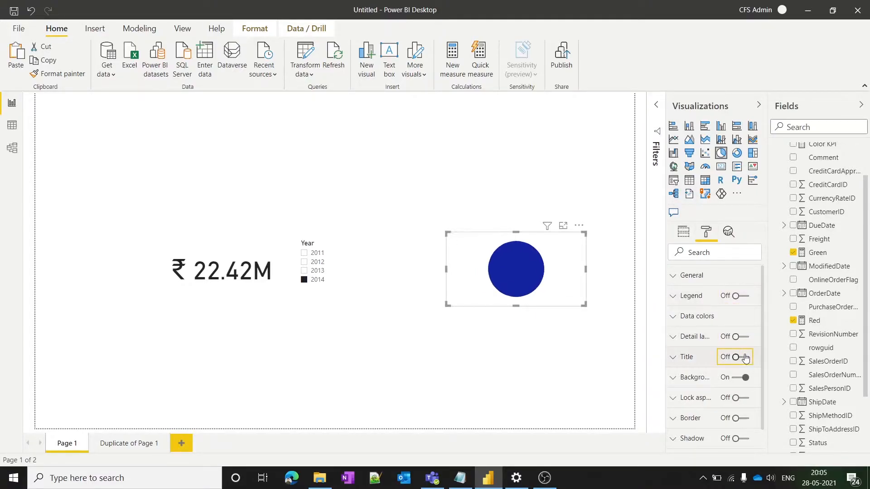
{"action": "left_click", "coordinate": [746, 378]}
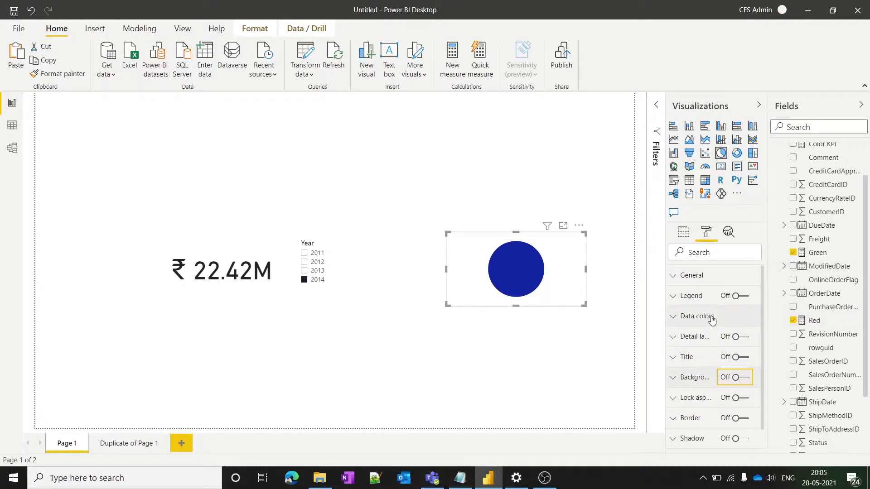
Set the pie chart's data colors to bright green for the Green measure and red for the Red measure.
{"action": "left_click", "coordinate": [681, 317]}
{"action": "left_click", "coordinate": [694, 353]}
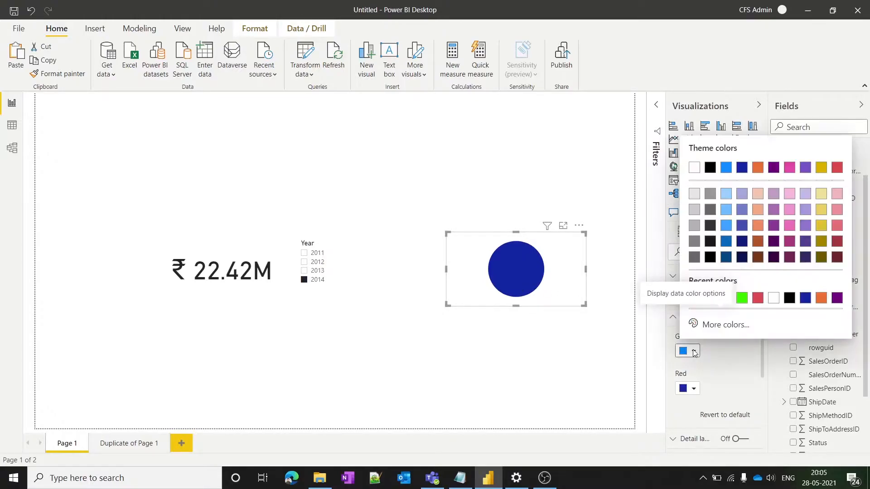
{"action": "left_click", "coordinate": [746, 297]}
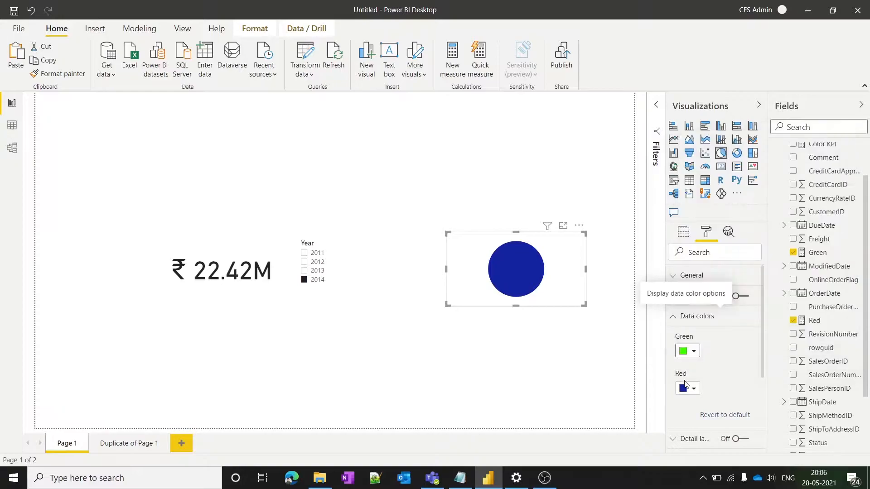
{"action": "left_click", "coordinate": [693, 389]}
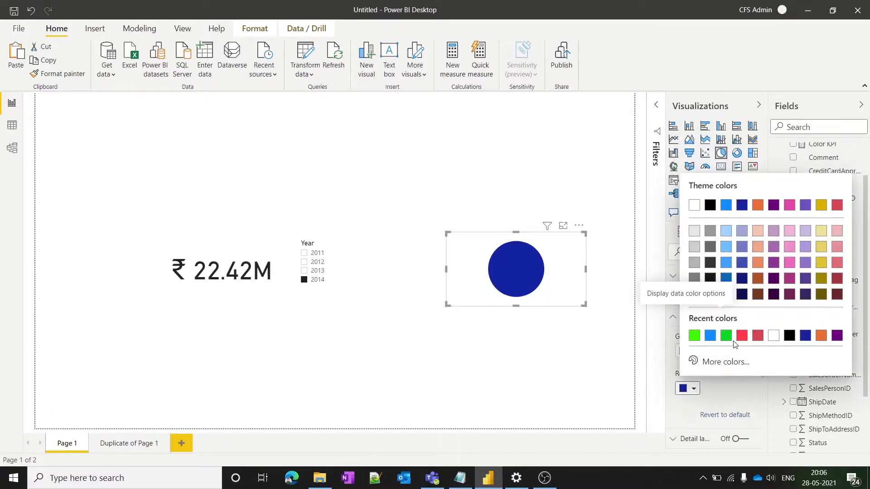
{"action": "left_click", "coordinate": [757, 335]}
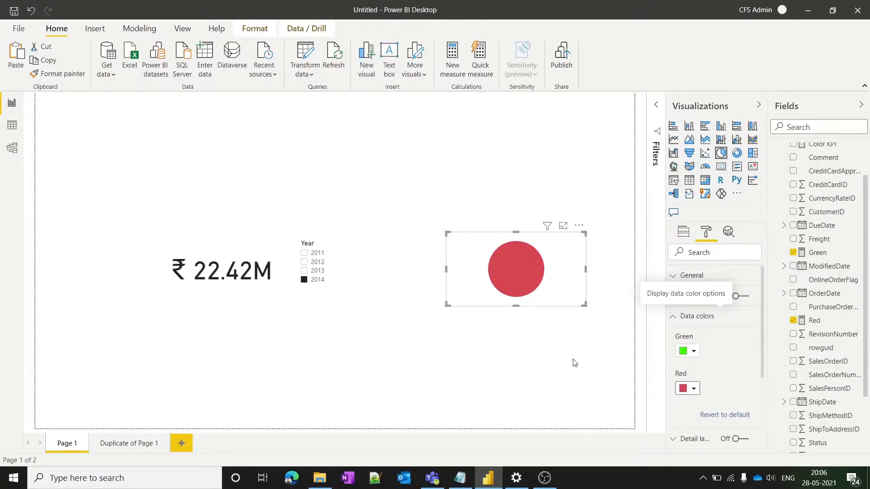
{"action": "left_click", "coordinate": [554, 350]}
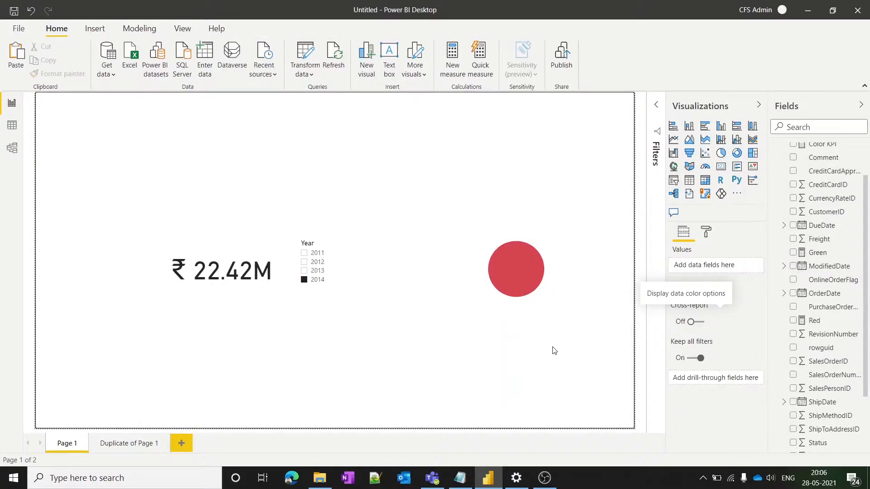
Check the pie chart's color for the years 2013, 2012 and 2011, and return the Year slicer to 2014.
{"action": "left_click", "coordinate": [305, 272]}
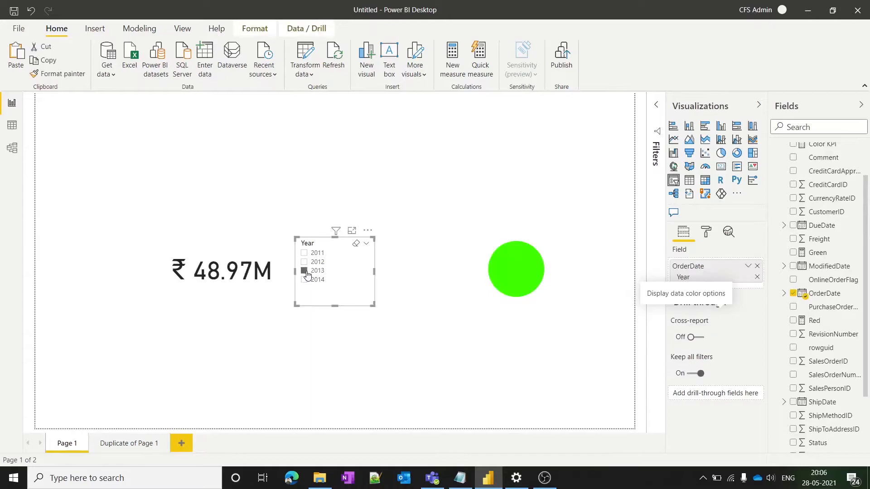
{"action": "left_click", "coordinate": [304, 262]}
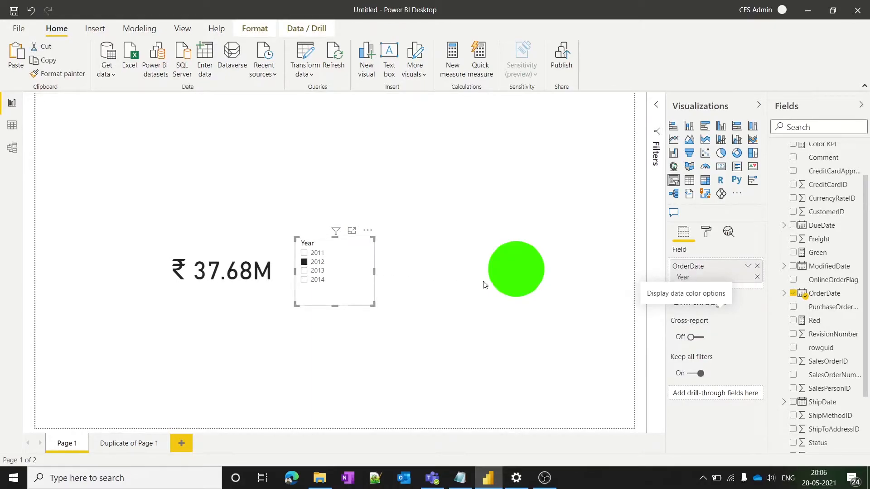
{"action": "left_click", "coordinate": [304, 253]}
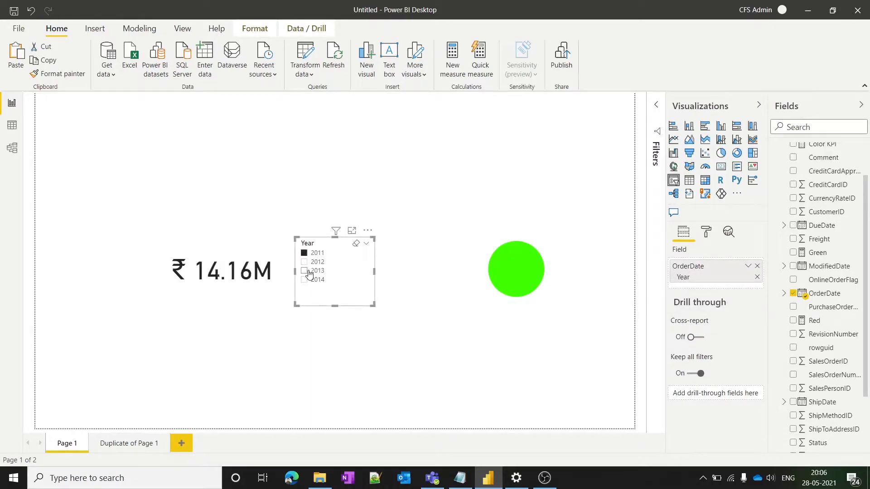
{"action": "left_click", "coordinate": [308, 272]}
{"action": "left_click", "coordinate": [304, 280]}
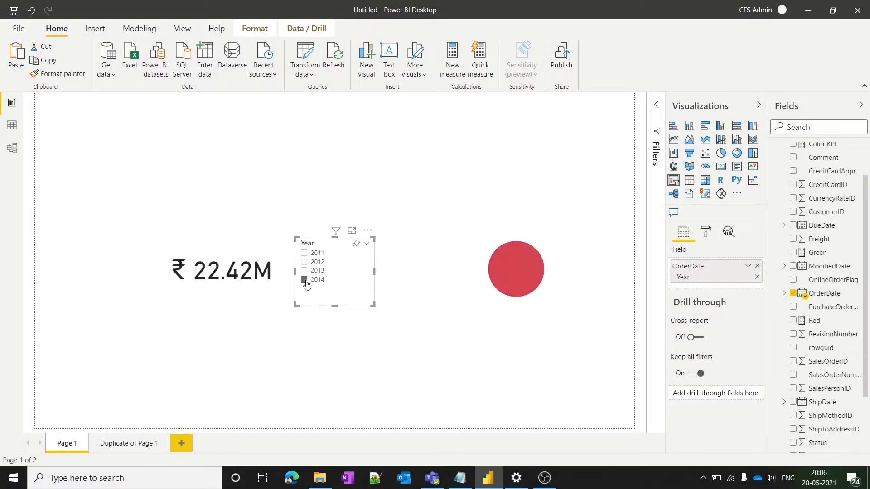
{"action": "left_click", "coordinate": [400, 274]}
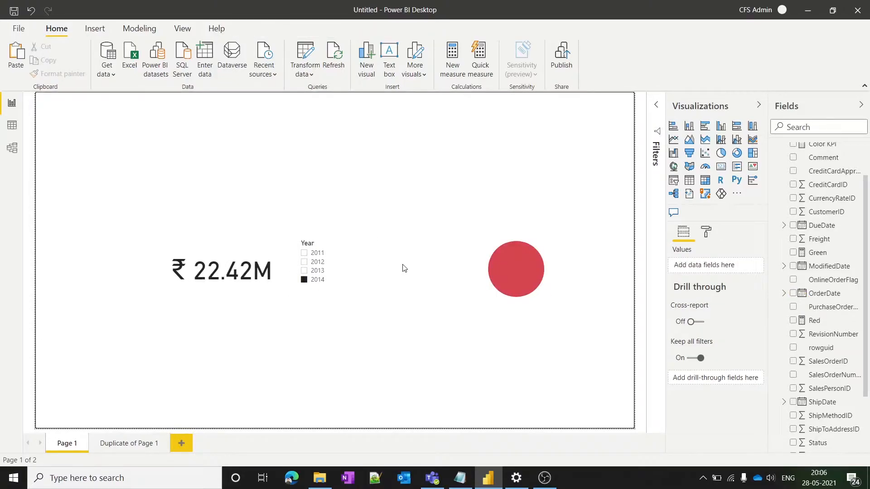
Shrink the pie chart to a small dot just left of the card value and move the Year slicer farther right.
{"action": "left_click", "coordinate": [502, 269]}
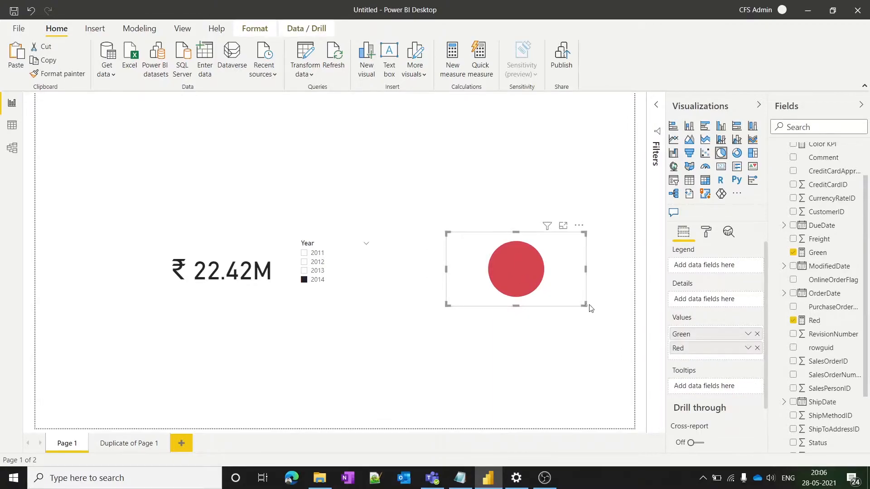
{"action": "left_click_drag", "start_coordinate": [584, 305], "coordinate": [142, 266]}
{"action": "mouse_move", "coordinate": [354, 243]}
{"action": "left_click_drag", "start_coordinate": [343, 244], "coordinate": [467, 226]}
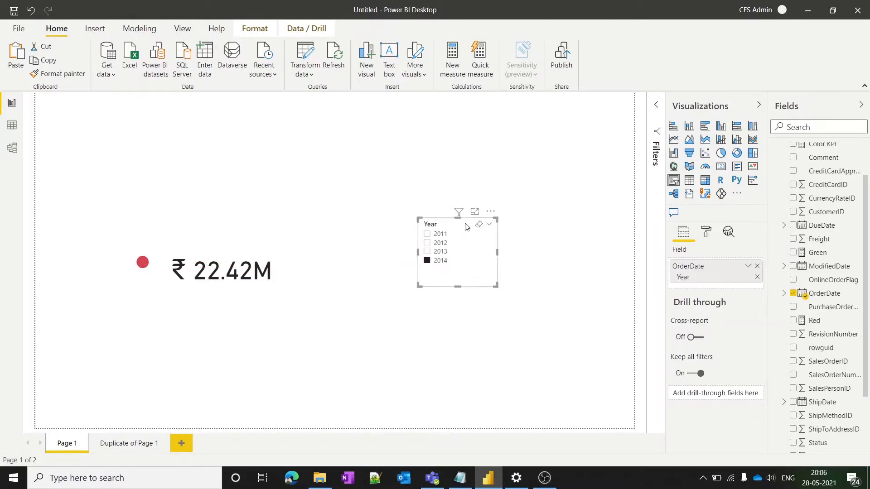
Check the small indicator beside the card by selecting 2013 and returning to 2014.
{"action": "left_click", "coordinate": [437, 252]}
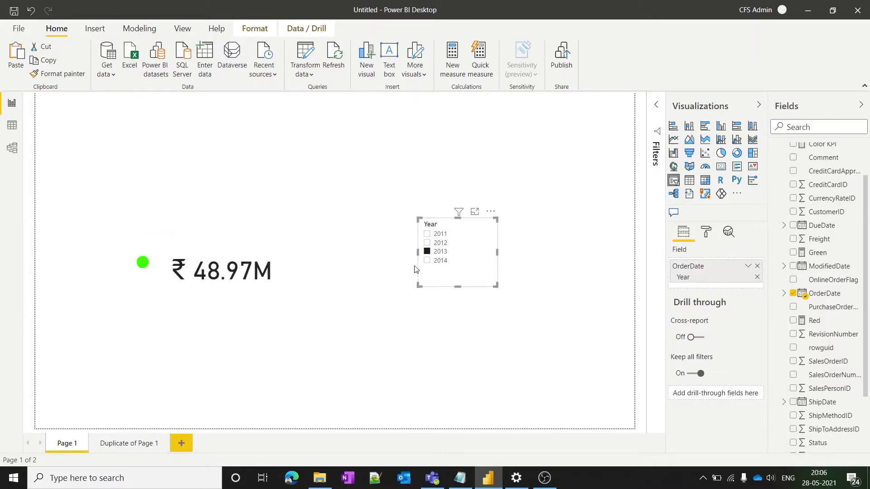
{"action": "left_click", "coordinate": [427, 261]}
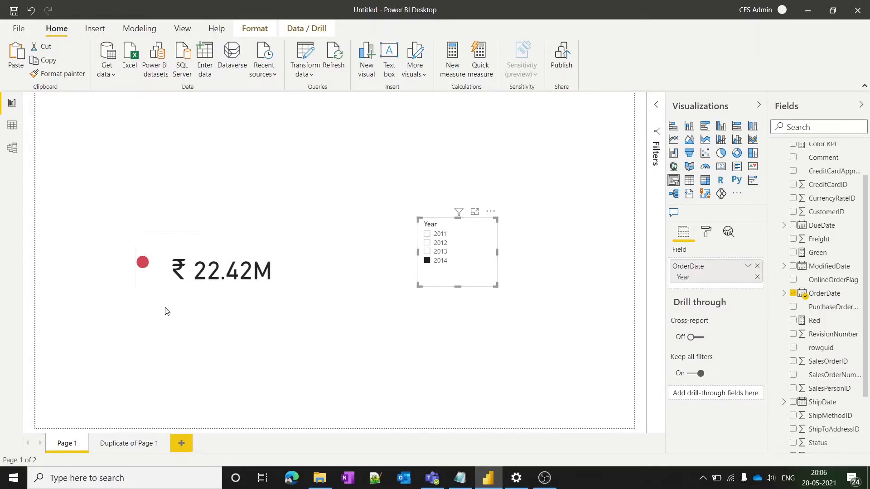
{"action": "left_click", "coordinate": [108, 253]}
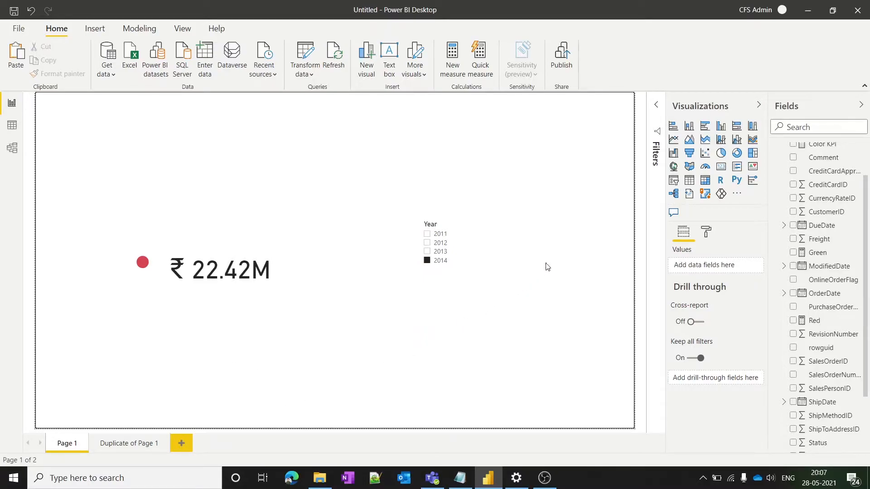
Add a stacked column chart below the card with the Total amount due in a year measure as its values.
{"action": "left_click", "coordinate": [689, 128]}
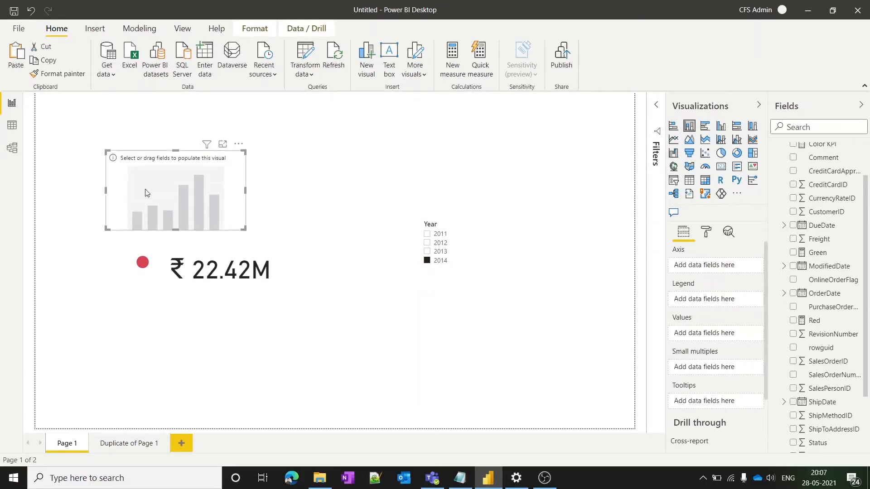
{"action": "left_click_drag", "start_coordinate": [136, 207], "coordinate": [170, 344]}
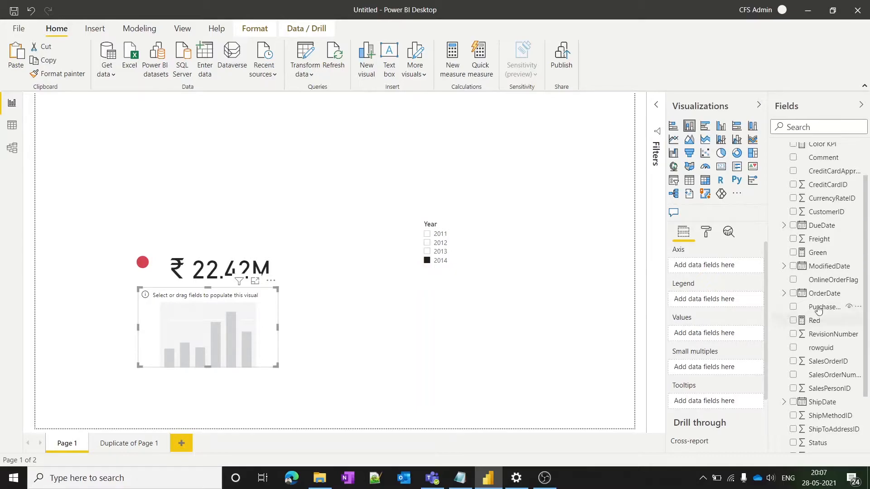
{"action": "scroll", "coordinate": [818, 290], "scroll_direction": "down", "scroll_amount": 3}
{"action": "key", "text": "Escape"}
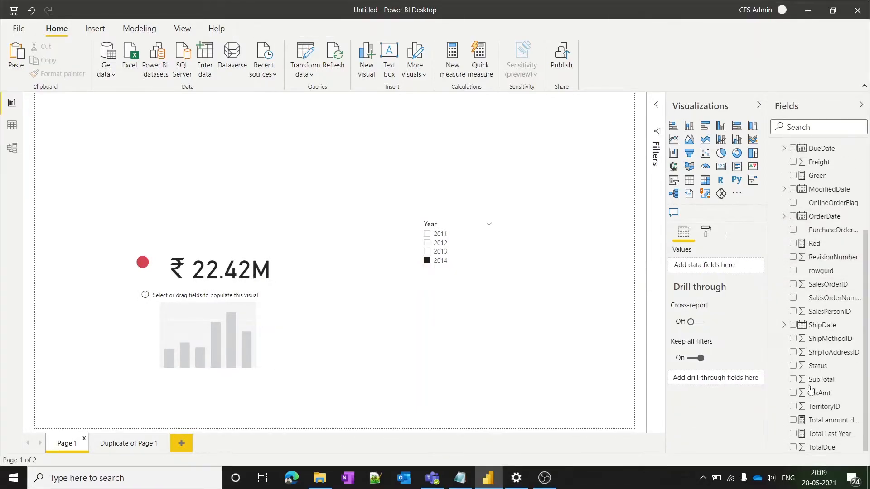
{"action": "left_click", "coordinate": [824, 420]}
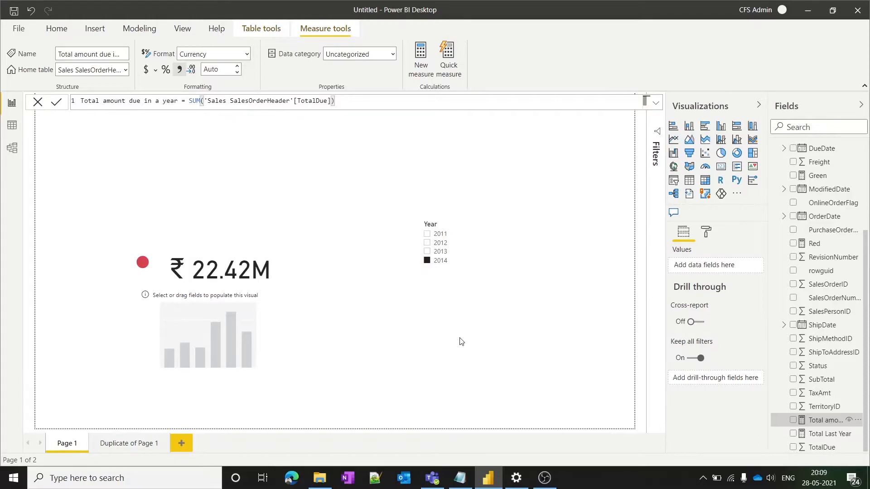
{"action": "left_click", "coordinate": [185, 326]}
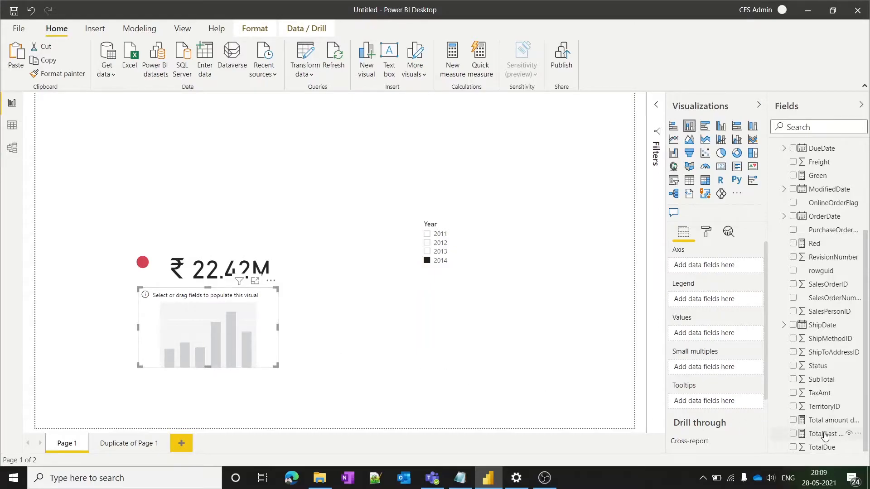
{"action": "left_click_drag", "start_coordinate": [827, 427], "coordinate": [712, 334]}
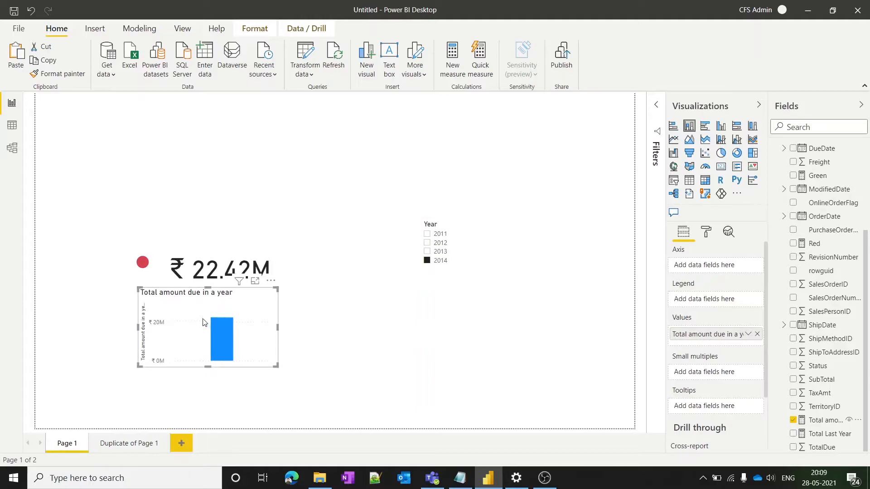
Check the single-column chart for 2013 and 2012, and set the Year slicer back to 2014.
{"action": "left_click", "coordinate": [427, 251]}
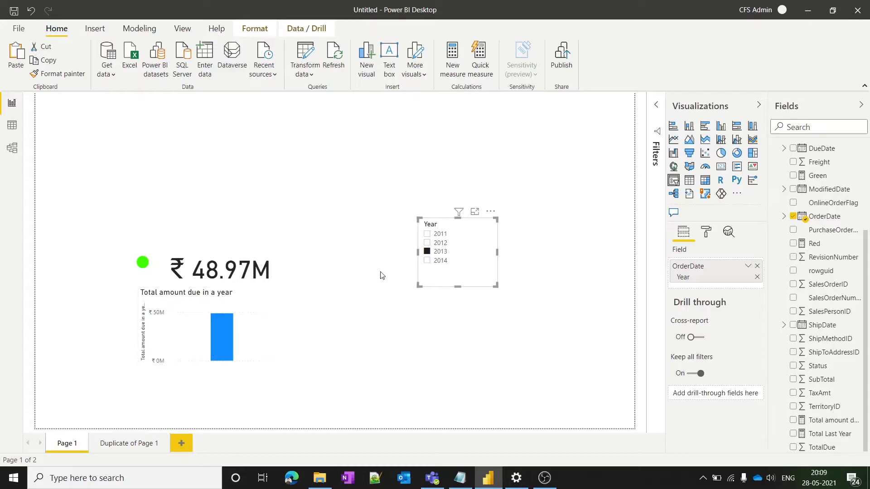
{"action": "left_click", "coordinate": [427, 243]}
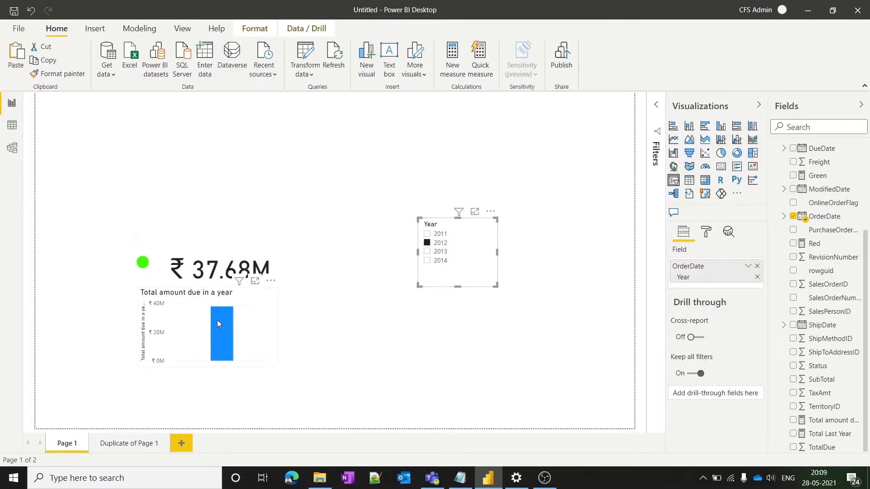
{"action": "left_click", "coordinate": [428, 262]}
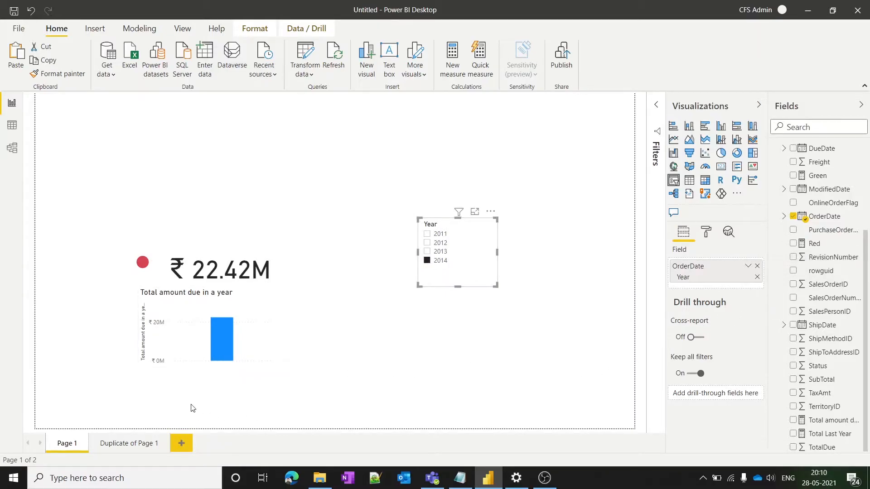
Add OrderDate to the column chart's axis, keep only its Month level, and widen the chart slightly.
{"action": "left_click", "coordinate": [193, 351]}
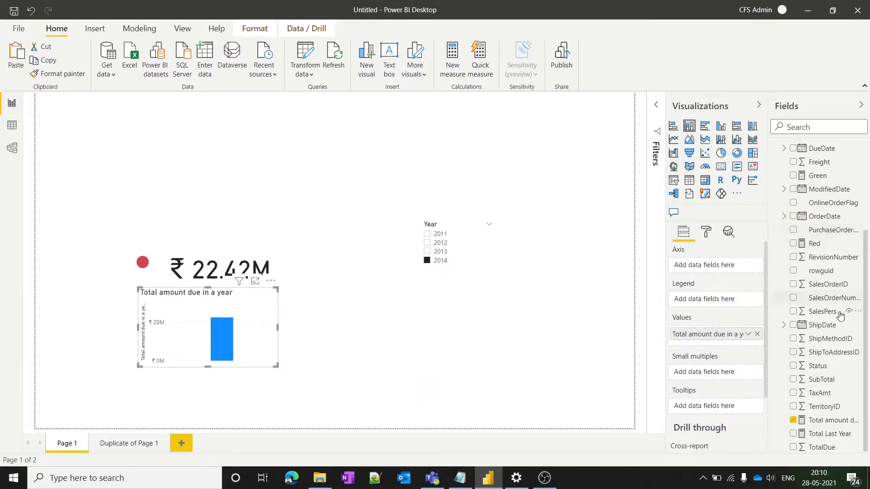
{"action": "left_click_drag", "start_coordinate": [825, 217], "coordinate": [715, 266]}
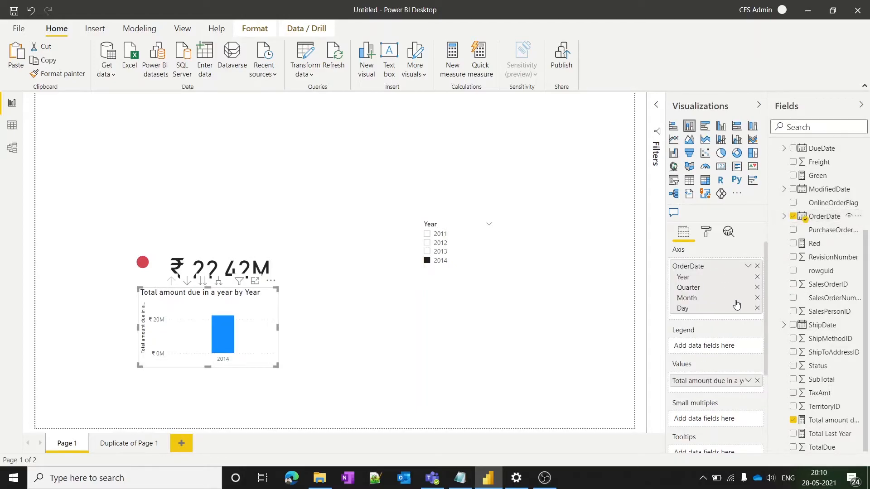
{"action": "left_click", "coordinate": [757, 309]}
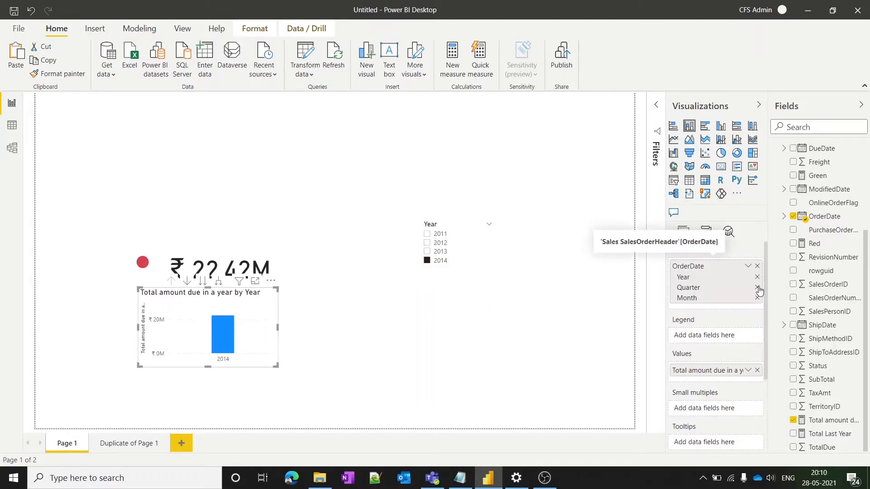
{"action": "left_click", "coordinate": [758, 288]}
{"action": "left_click", "coordinate": [756, 277]}
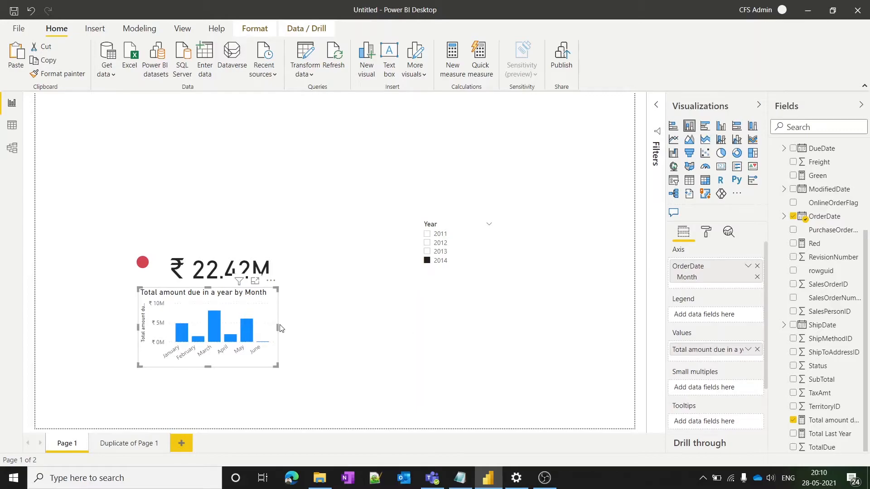
{"action": "left_click_drag", "start_coordinate": [278, 326], "coordinate": [313, 330]}
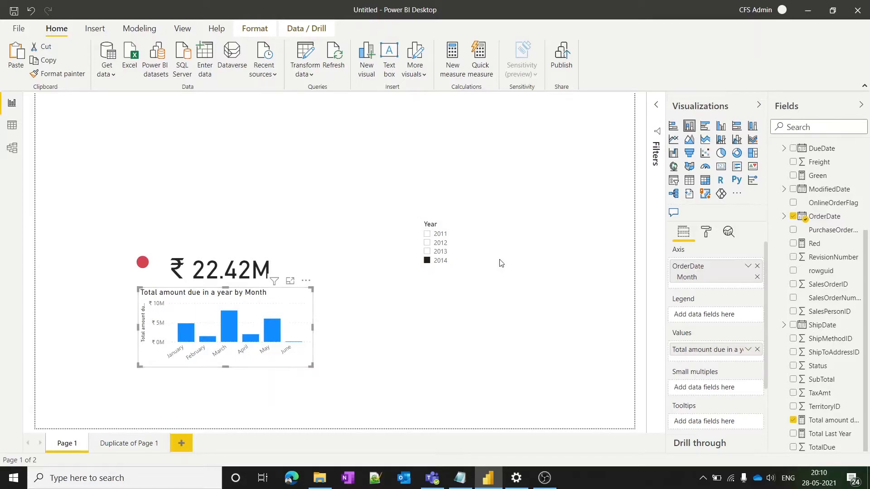
Check the monthly columns and the indicator for 2013 and 2012, and reselect 2014.
{"action": "left_click", "coordinate": [430, 252]}
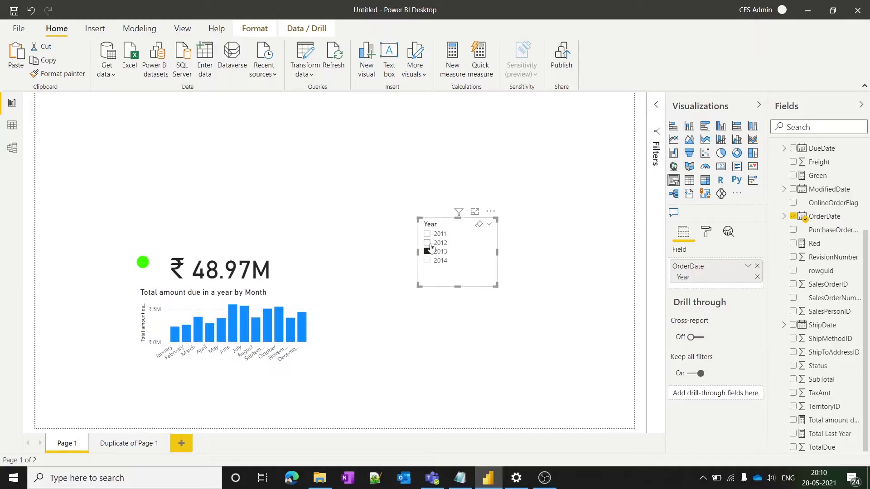
{"action": "left_click", "coordinate": [429, 244]}
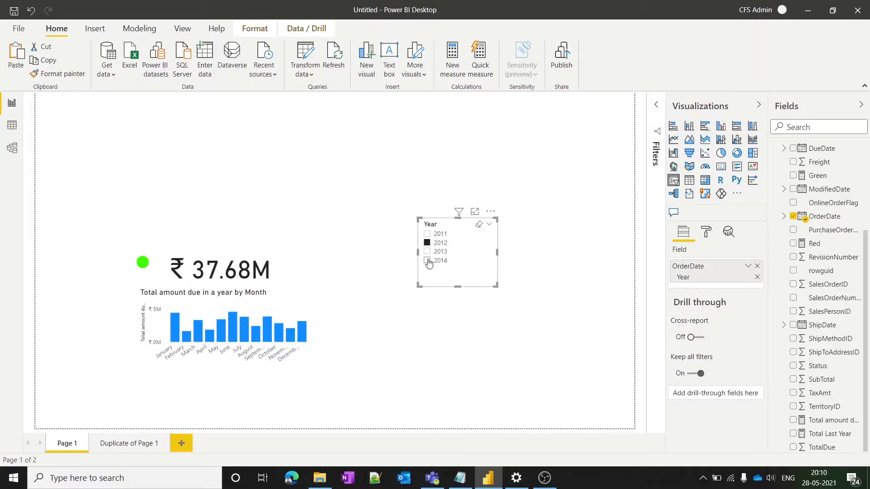
{"action": "left_click", "coordinate": [427, 261]}
{"action": "left_click", "coordinate": [399, 300]}
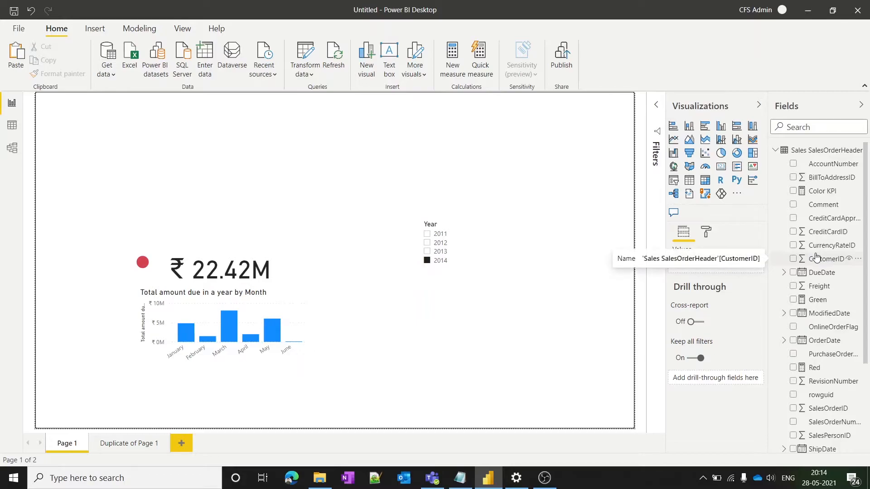
Examine the Color KPI measure's SWITCH formula and select the monthly column chart.
{"action": "left_click", "coordinate": [829, 190]}
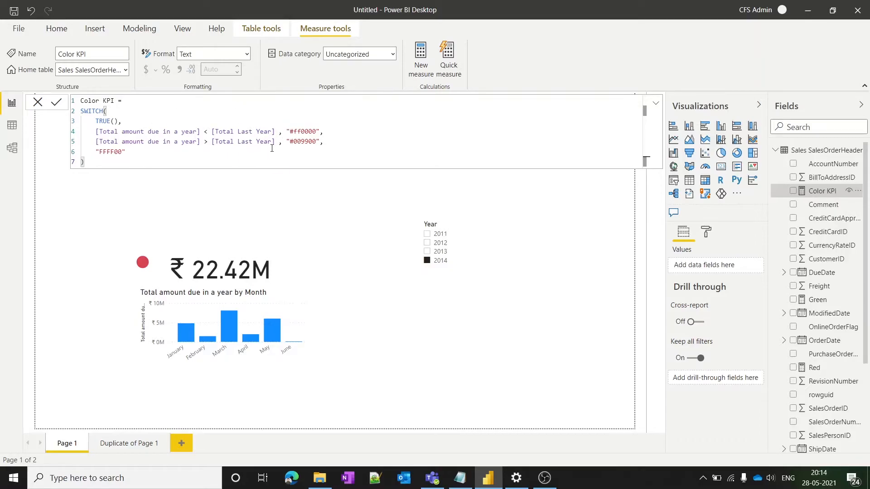
{"action": "left_click", "coordinate": [657, 104]}
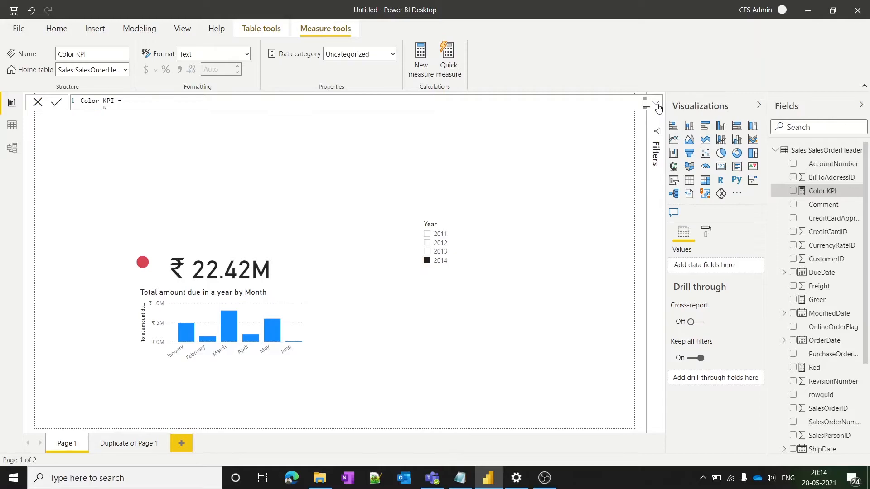
{"action": "left_click", "coordinate": [268, 330]}
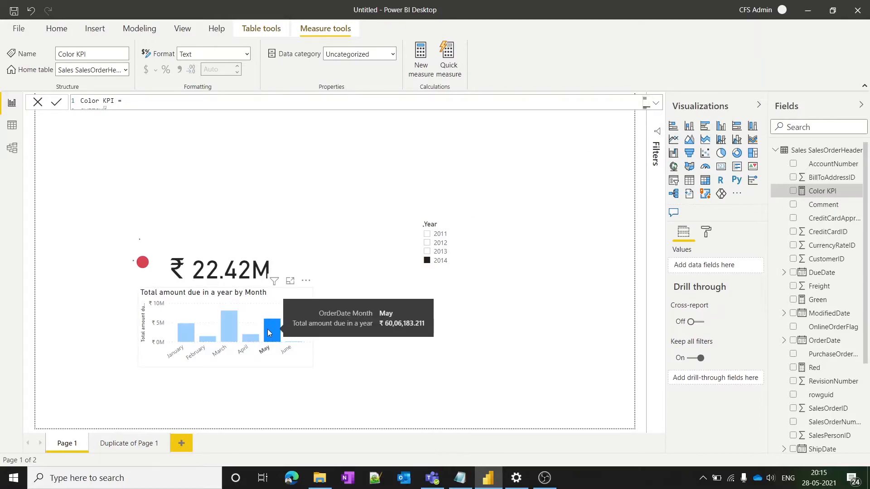
Color the monthly chart's columns conditionally by field value, based on the Color KPI measure.
{"action": "left_click", "coordinate": [287, 361]}
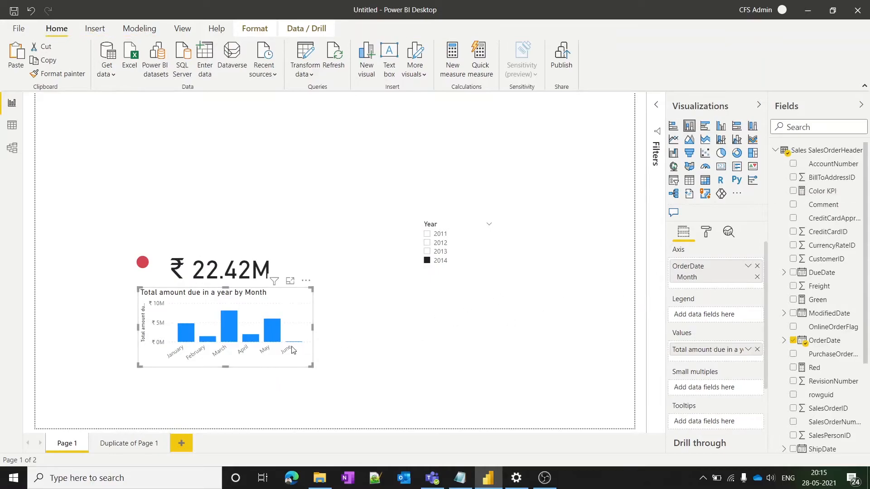
{"action": "left_click", "coordinate": [708, 232]}
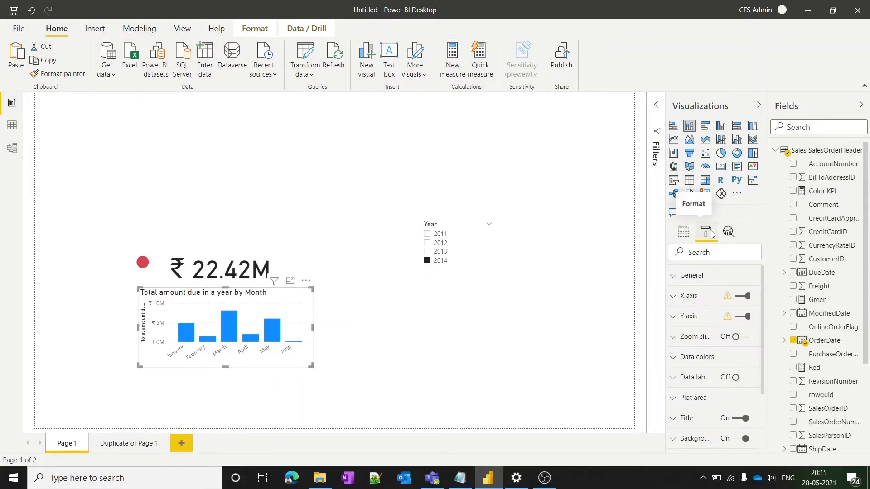
{"action": "scroll", "coordinate": [697, 395], "scroll_direction": "down", "scroll_amount": 1}
{"action": "scroll", "coordinate": [697, 395], "scroll_direction": "down", "scroll_amount": 1}
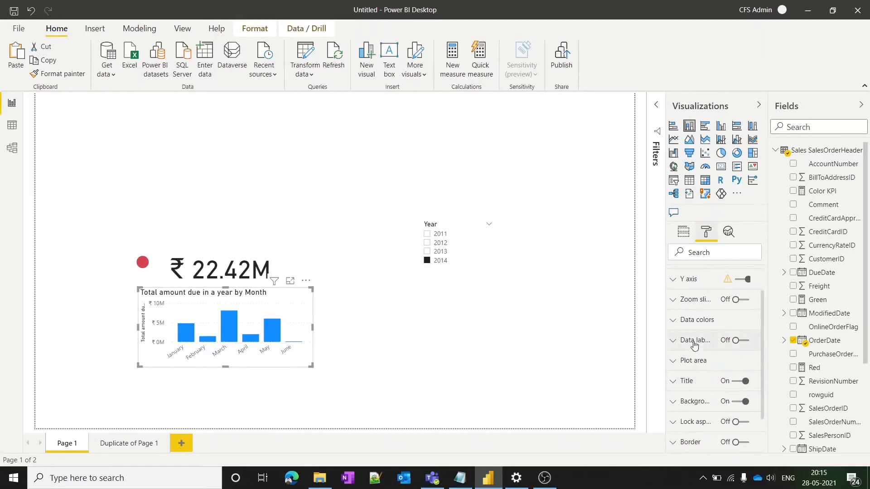
{"action": "left_click", "coordinate": [676, 321]}
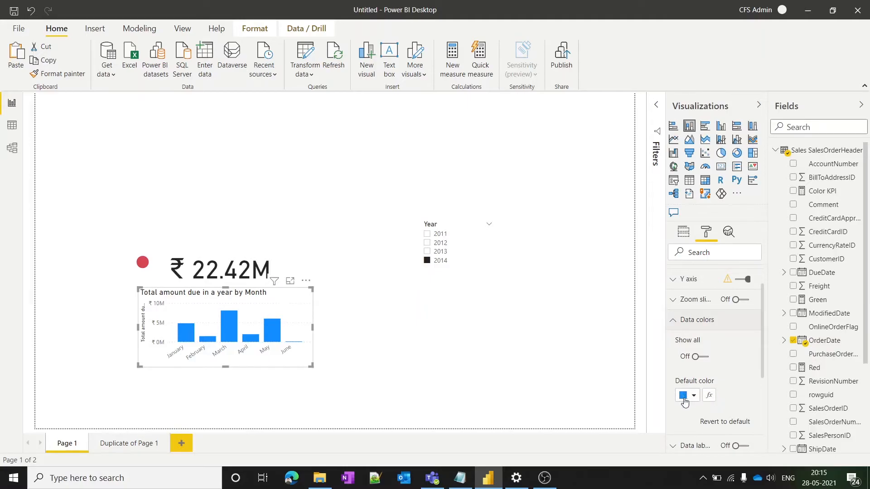
{"action": "left_click", "coordinate": [710, 397]}
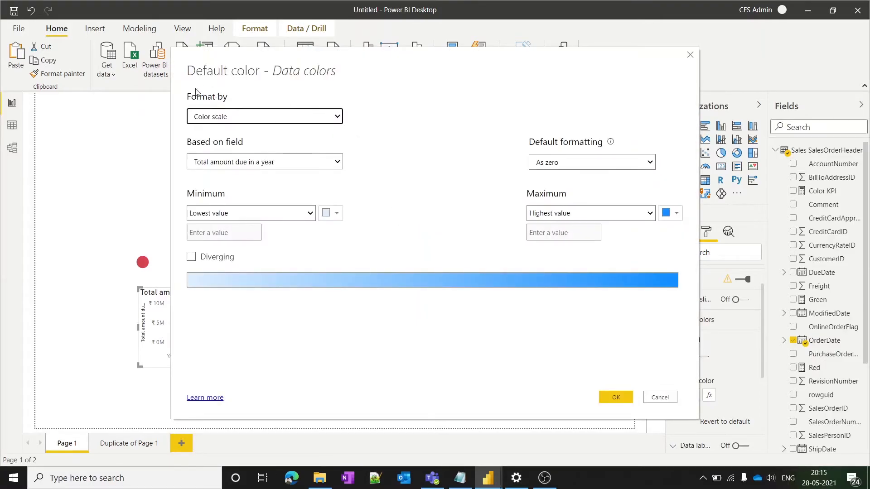
{"action": "left_click", "coordinate": [233, 116]}
{"action": "left_click", "coordinate": [231, 148]}
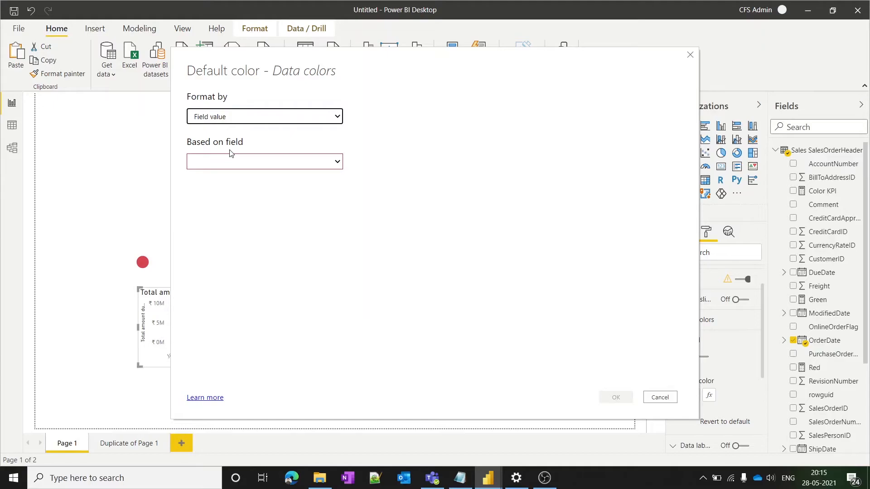
{"action": "left_click", "coordinate": [231, 161]}
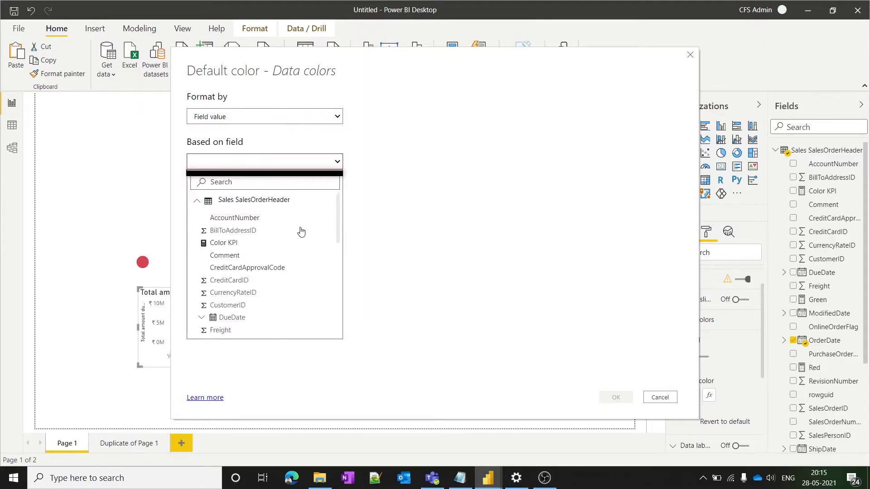
{"action": "left_click", "coordinate": [272, 244]}
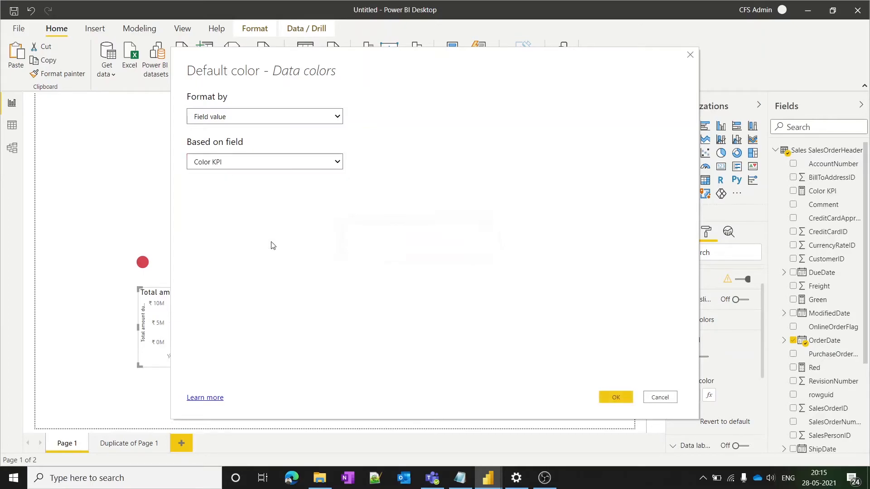
{"action": "left_click", "coordinate": [621, 397]}
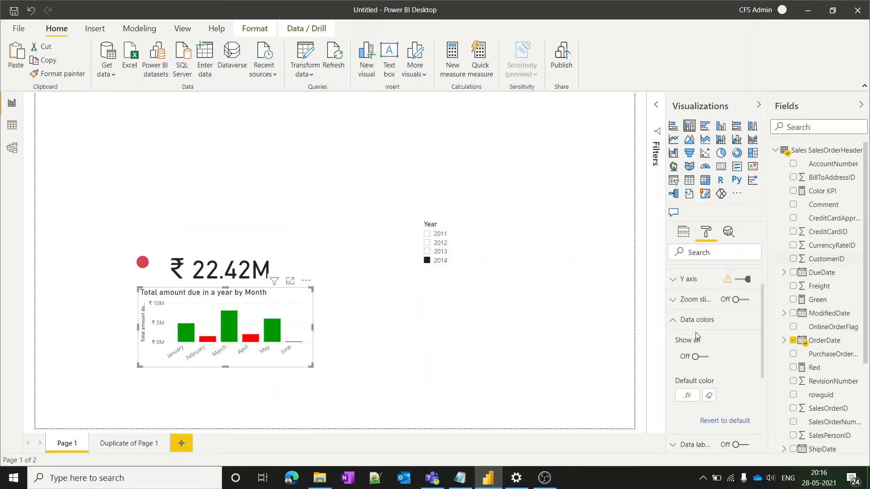
Turn off the column chart's X axis, Y axis, title and background.
{"action": "scroll", "coordinate": [698, 337], "scroll_direction": "up", "scroll_amount": 1}
{"action": "left_click", "coordinate": [745, 298]}
{"action": "left_click", "coordinate": [747, 317]}
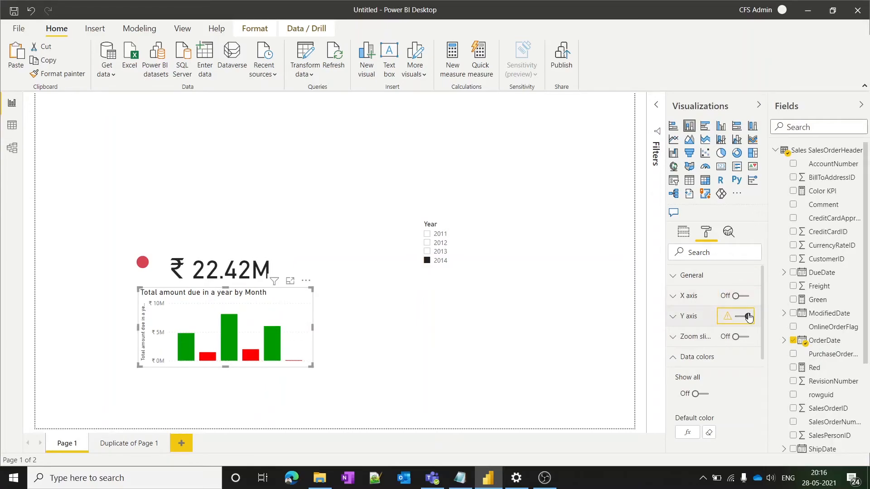
{"action": "scroll", "coordinate": [732, 368], "scroll_direction": "down", "scroll_amount": 3}
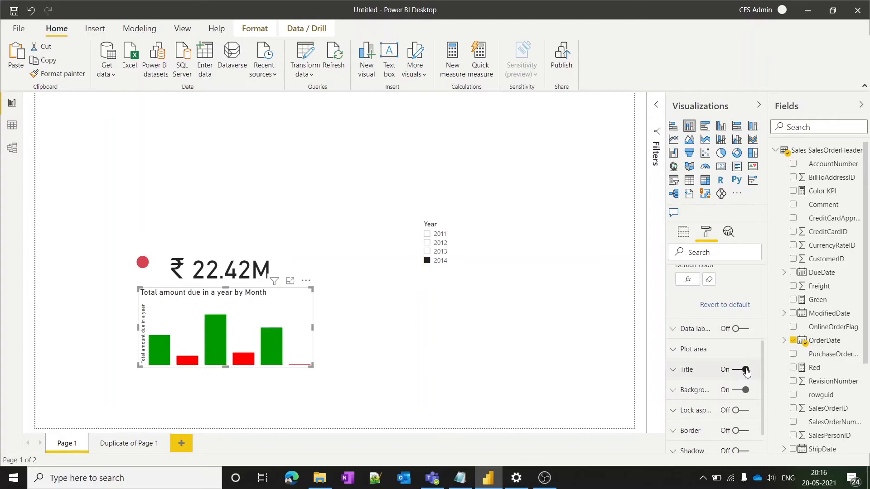
{"action": "left_click", "coordinate": [744, 369]}
{"action": "left_click", "coordinate": [746, 389]}
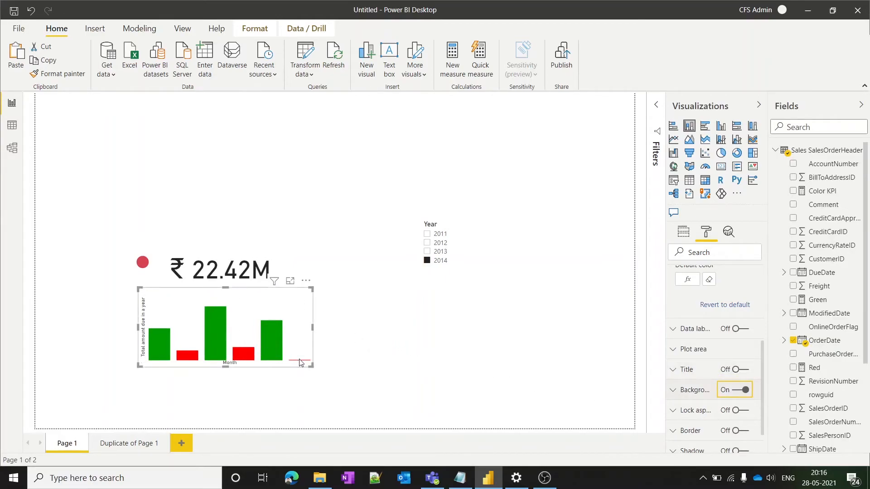
Shrink the column chart and the KPI card into a compact layout and nudge the round indicator closer to the amount.
{"action": "left_click_drag", "start_coordinate": [310, 363], "coordinate": [281, 328]}
{"action": "left_click", "coordinate": [209, 254]}
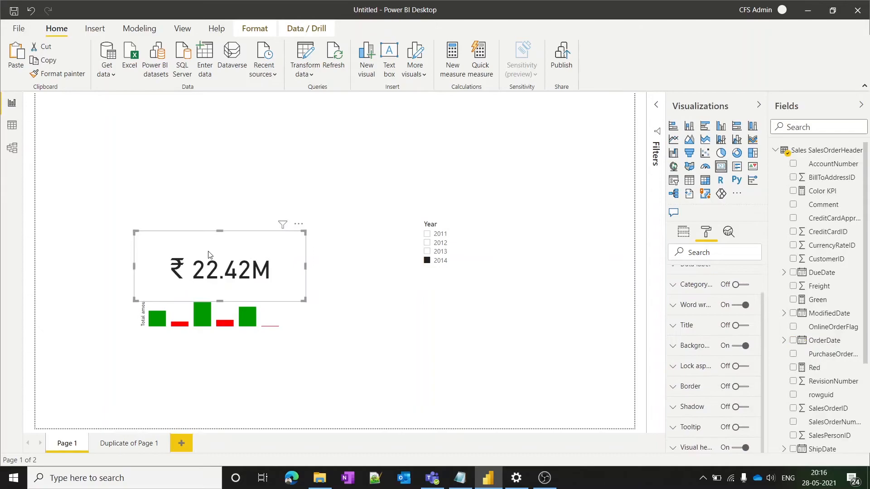
{"action": "left_click_drag", "start_coordinate": [135, 231], "coordinate": [201, 264]}
{"action": "left_click_drag", "start_coordinate": [254, 278], "coordinate": [226, 265]}
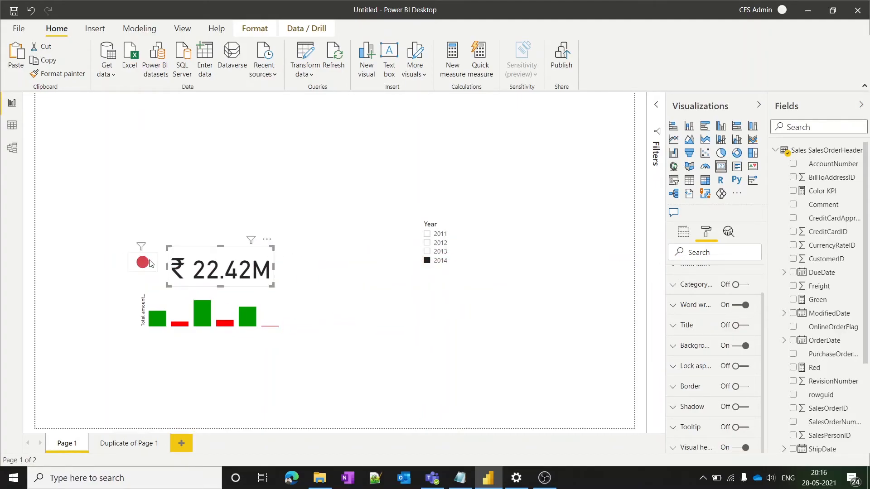
{"action": "left_click", "coordinate": [154, 265]}
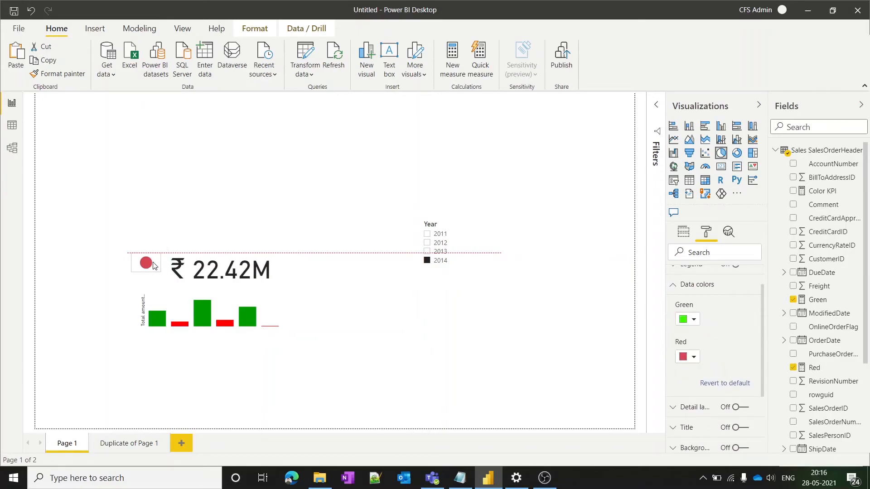
{"action": "left_click", "coordinate": [320, 337]}
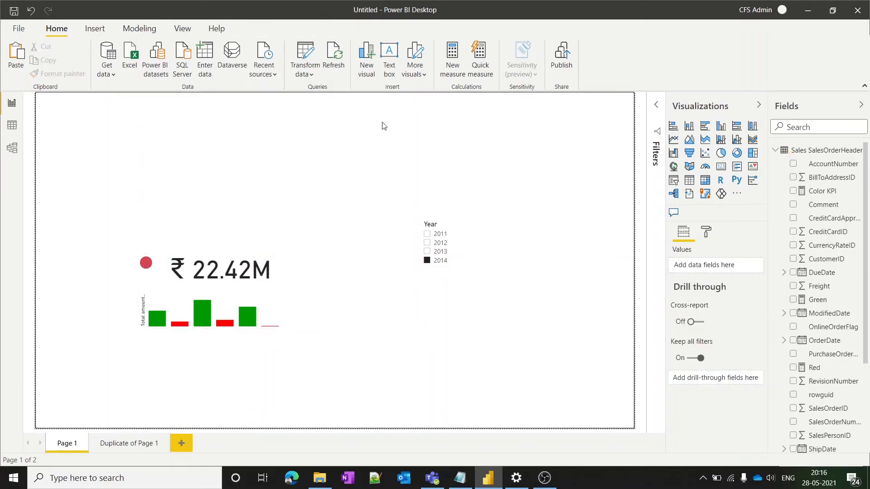
Add an empty text box covering the KPI visuals and send it to the back behind them.
{"action": "left_click", "coordinate": [389, 68]}
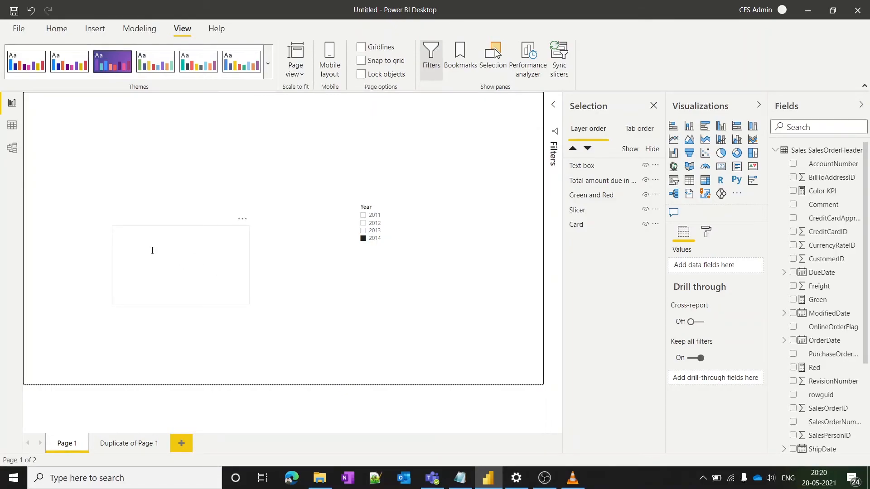
{"action": "left_click", "coordinate": [134, 240]}
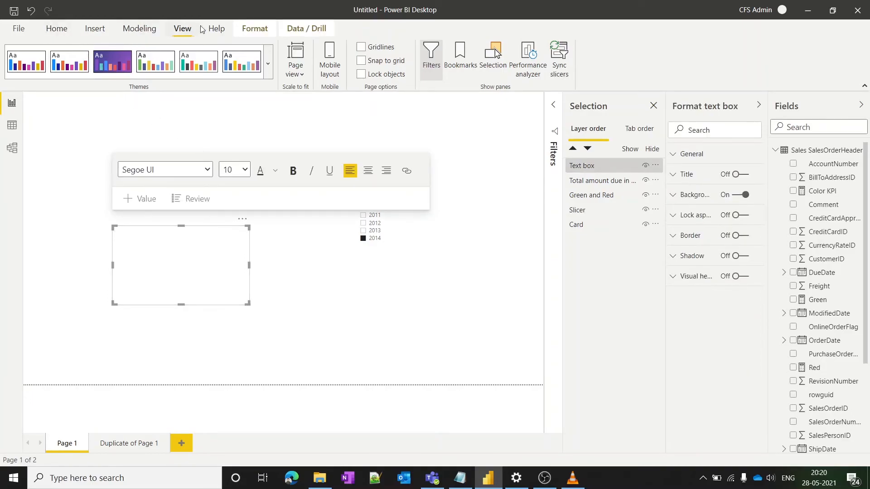
{"action": "left_click", "coordinate": [245, 29]}
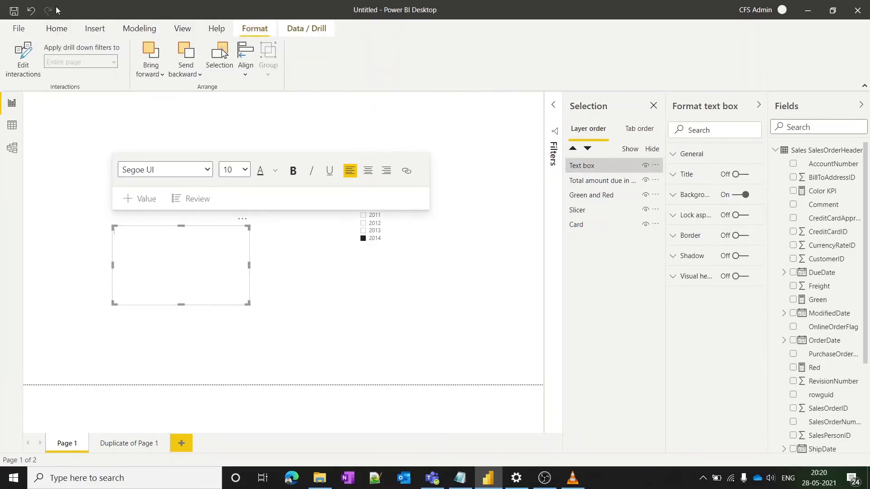
{"action": "left_click", "coordinate": [185, 72]}
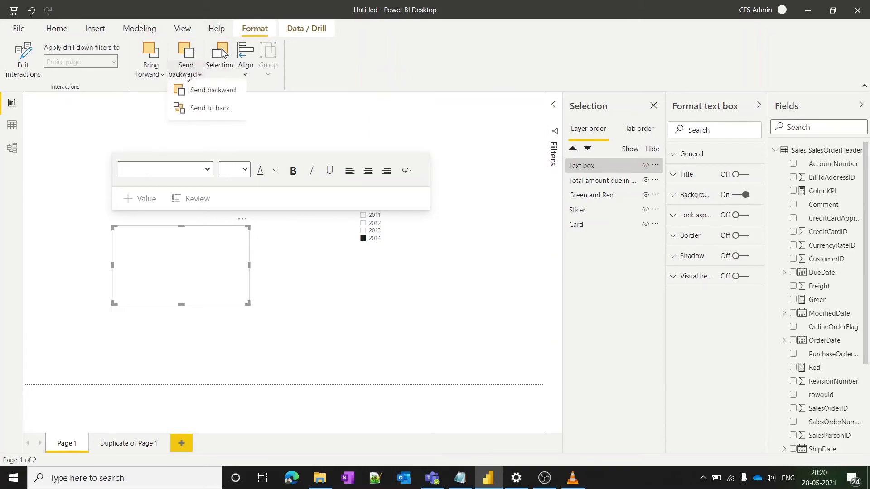
{"action": "left_click", "coordinate": [196, 112]}
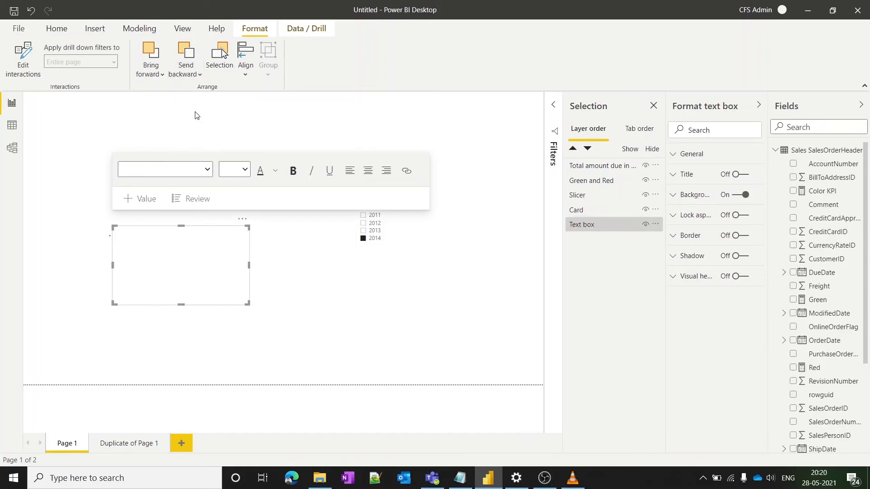
{"action": "left_click", "coordinate": [354, 332]}
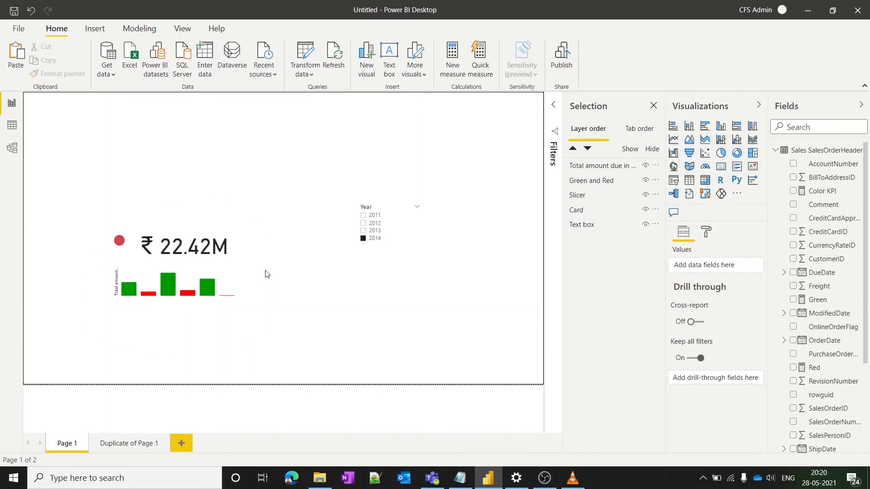
Group the column chart, the Green and Red indicator, the card and the text box, leaving out the slicer.
{"action": "left_click", "coordinate": [174, 32]}
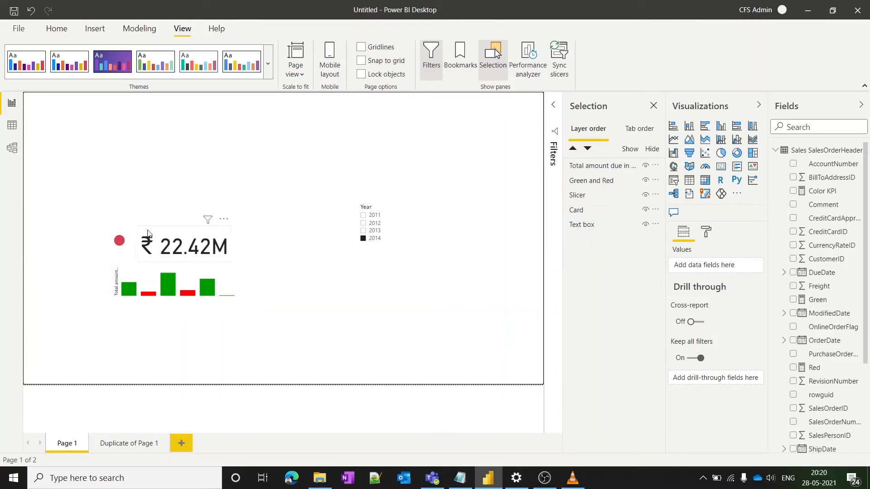
{"action": "left_click", "coordinate": [606, 182]}
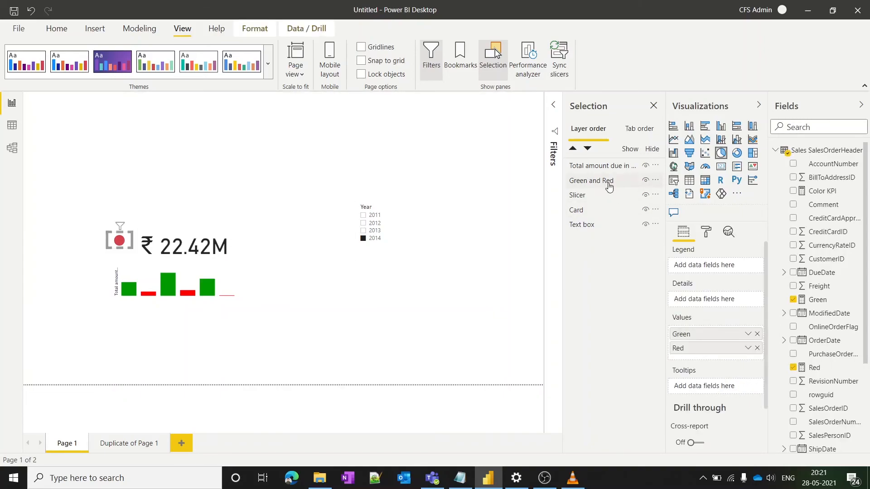
{"action": "left_click", "coordinate": [591, 213]}
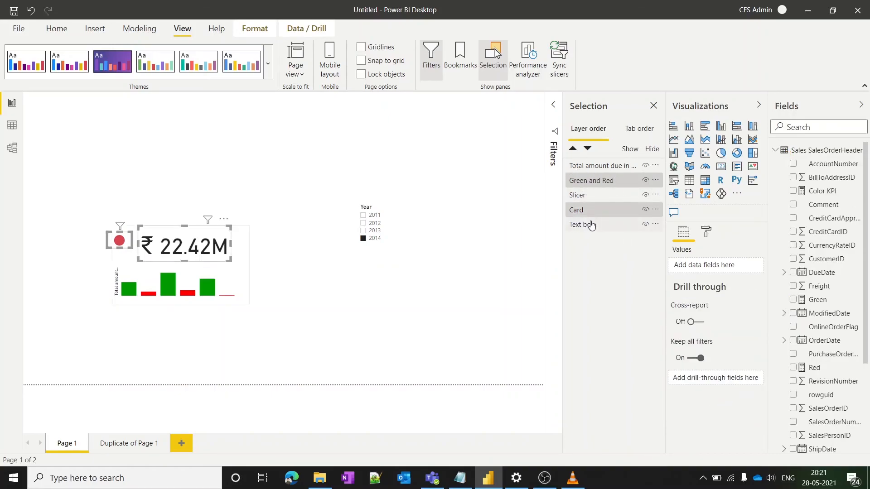
{"action": "left_click", "coordinate": [591, 179], "text": "ctrl"}
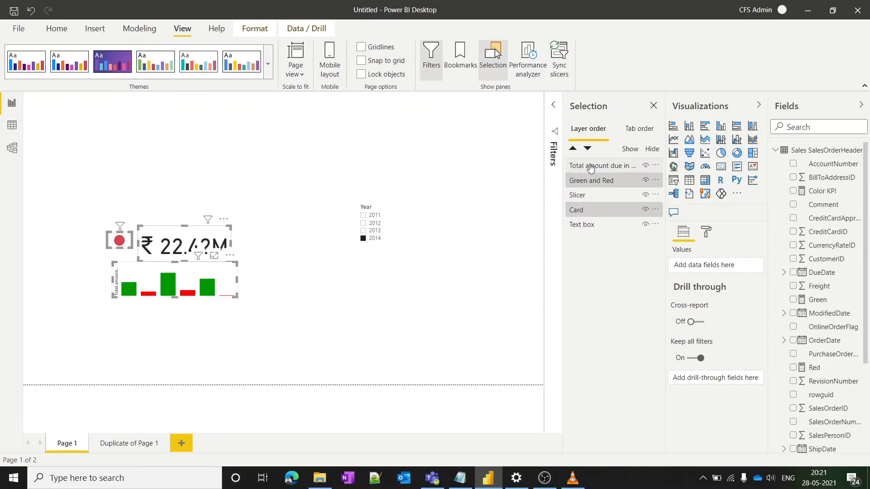
{"action": "left_click", "coordinate": [590, 167], "text": "ctrl"}
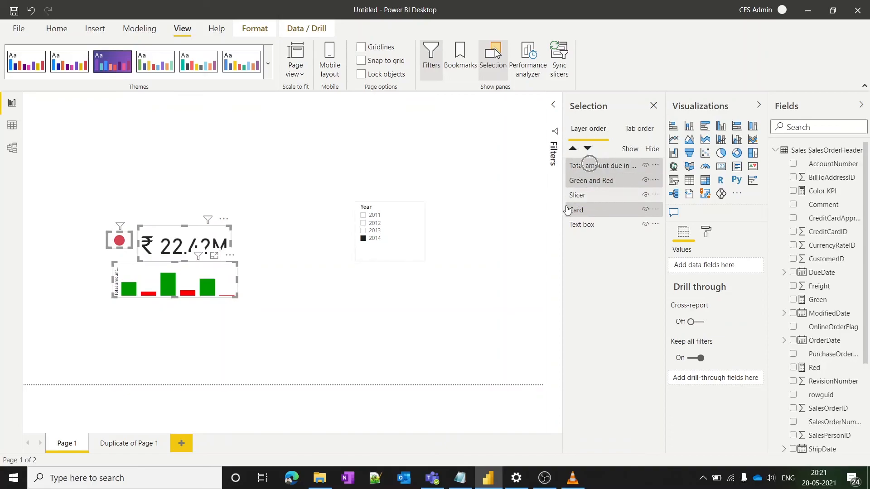
{"action": "left_click", "coordinate": [576, 227], "text": "ctrl"}
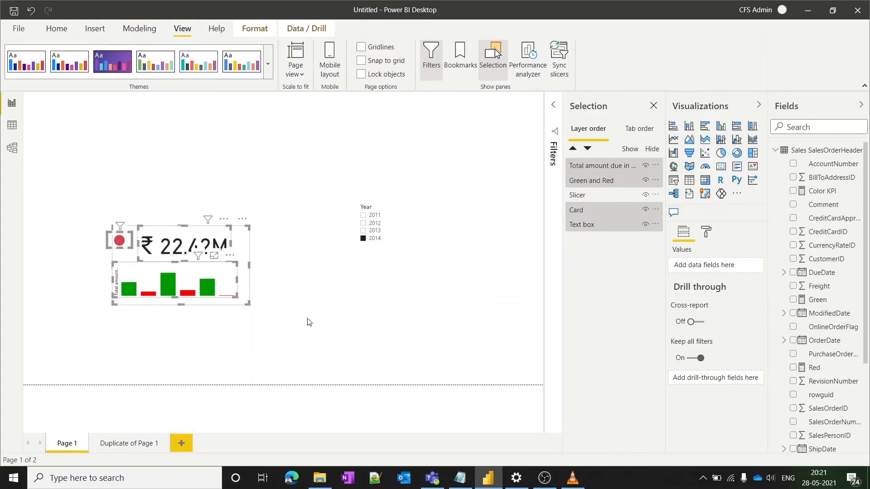
{"action": "right_click", "coordinate": [165, 260]}
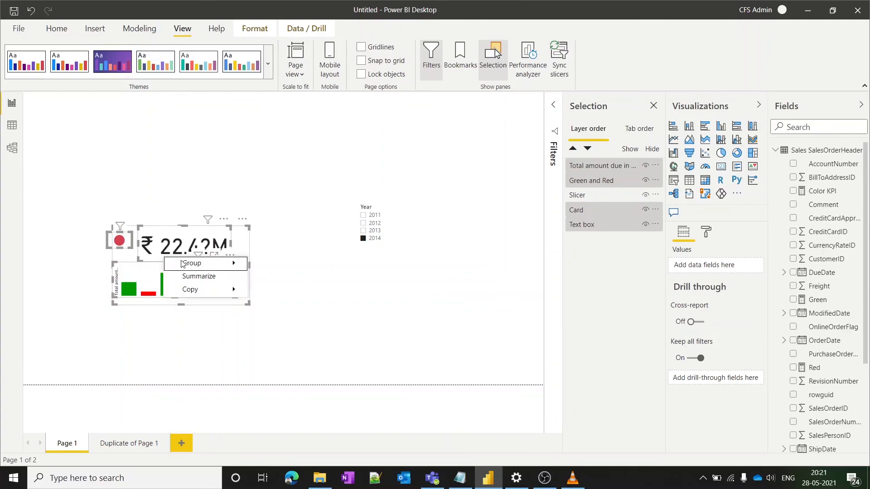
{"action": "left_click", "coordinate": [262, 264]}
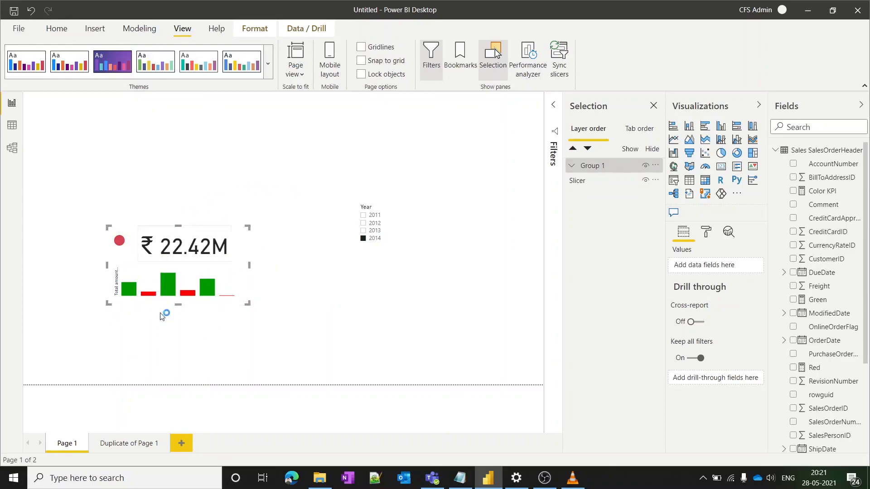
Check the grouped KPI visuals for 2013 and 2012, and set the Year slicer back to 2014.
{"action": "left_click", "coordinate": [364, 230]}
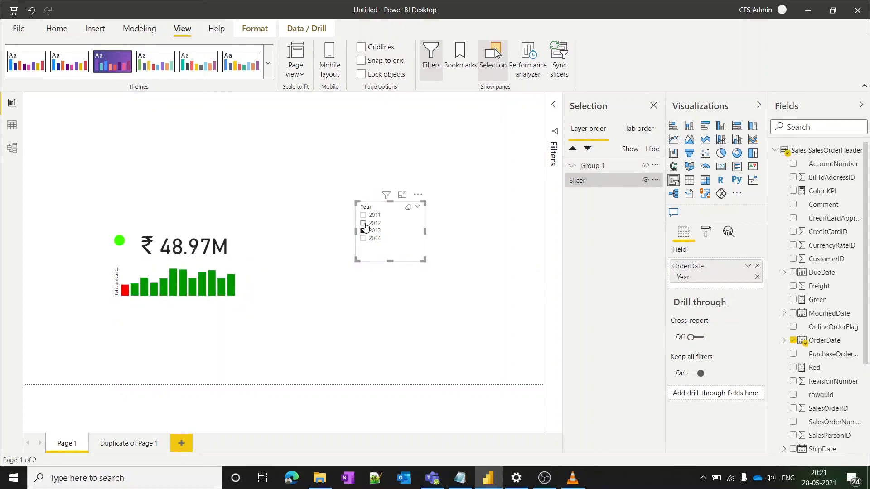
{"action": "left_click", "coordinate": [364, 224]}
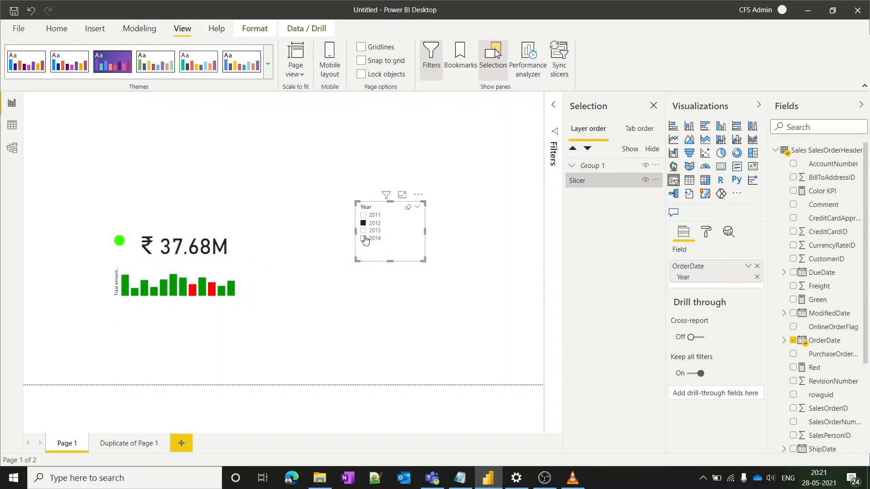
{"action": "left_click", "coordinate": [364, 239]}
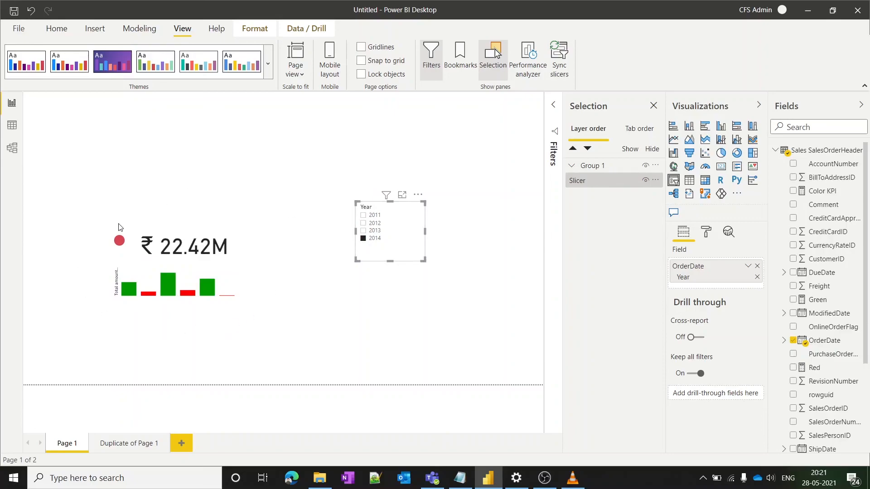